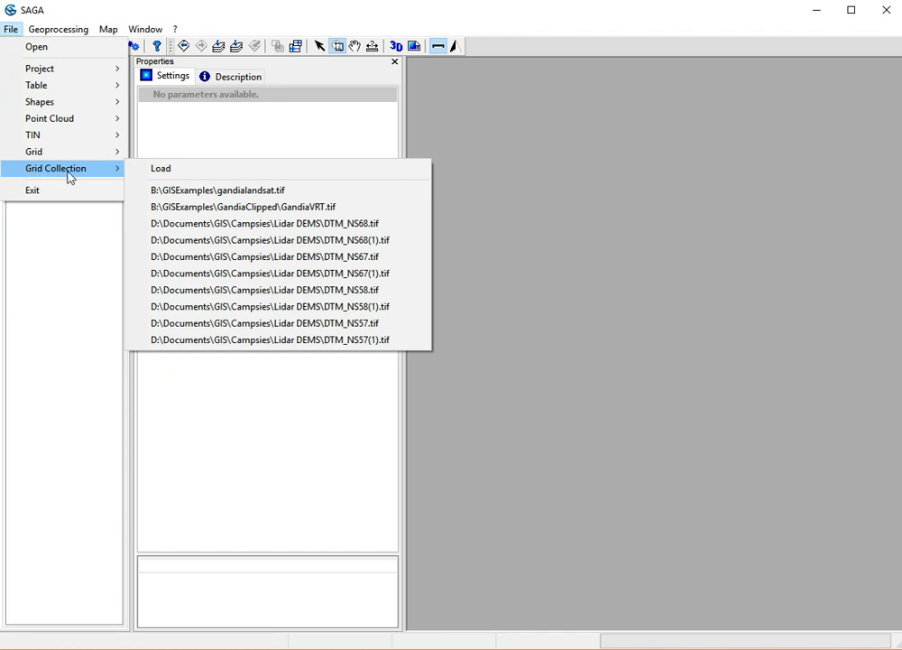
# Load gandialandsat.tif from the GISExamples folder as a grid collection, showing all file types
pyautogui.click(165, 172)
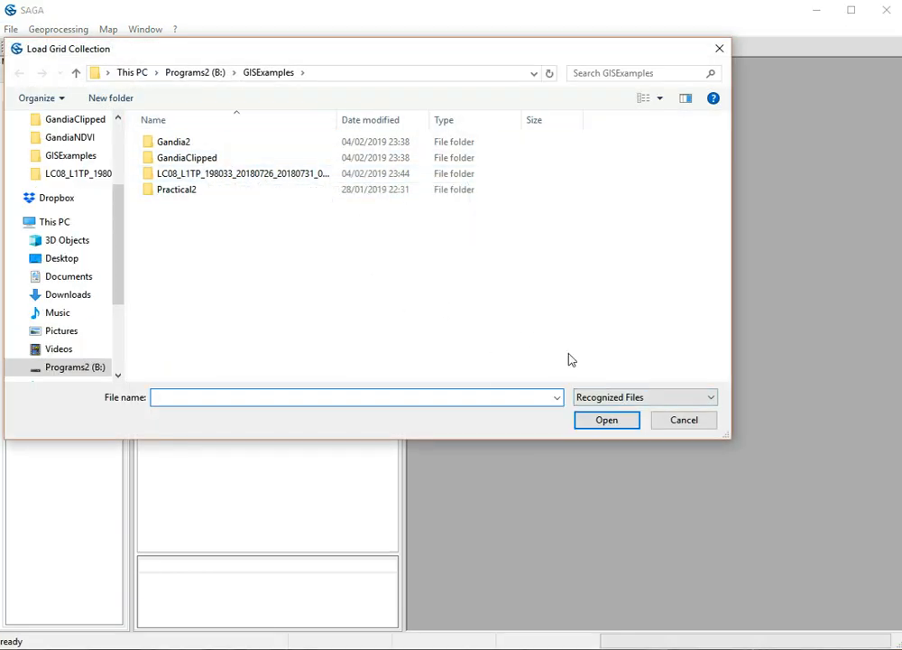
pyautogui.click(639, 397)
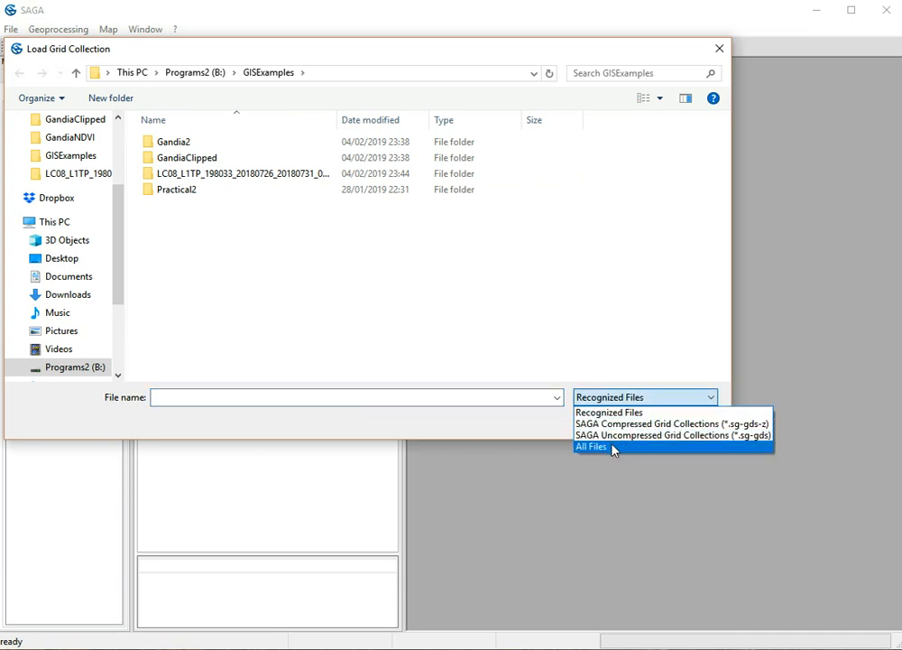
pyautogui.click(592, 447)
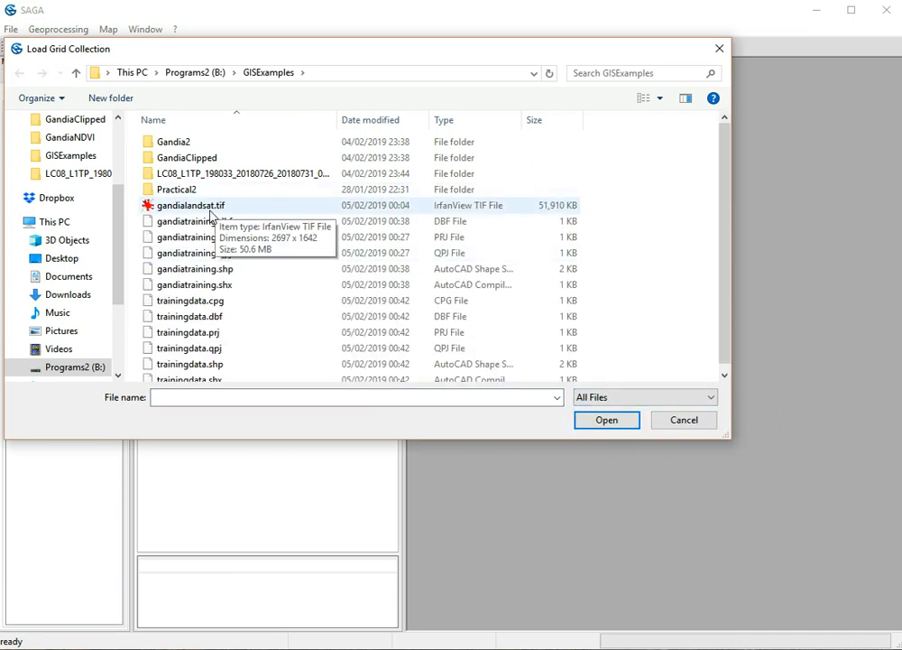
pyautogui.doubleClick(210, 211)
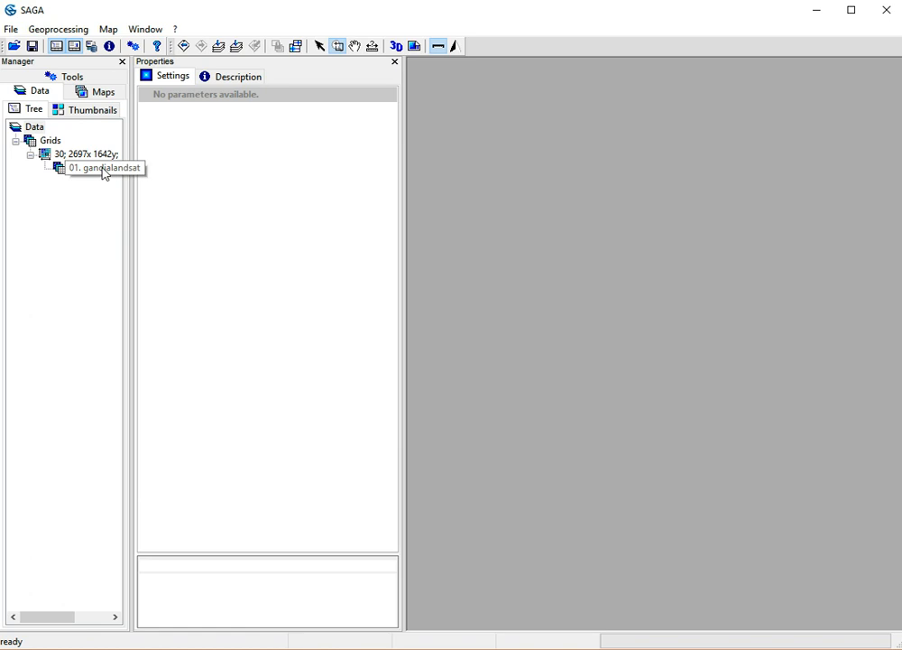
# Display the gandialandsat grid collection in a maximized map and check its entry in the list of maps
pyautogui.doubleClick(101, 168)
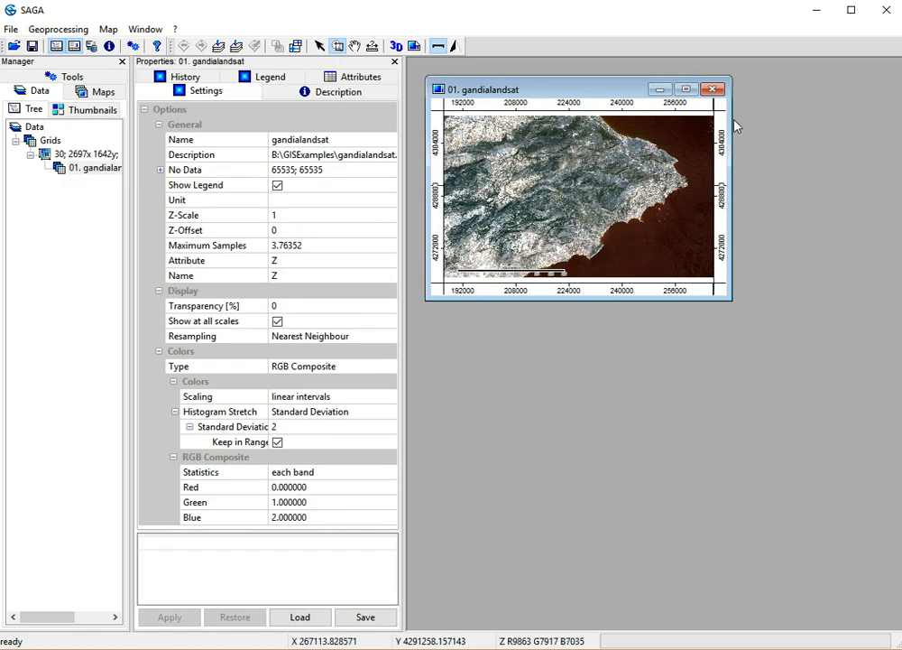
pyautogui.click(693, 90)
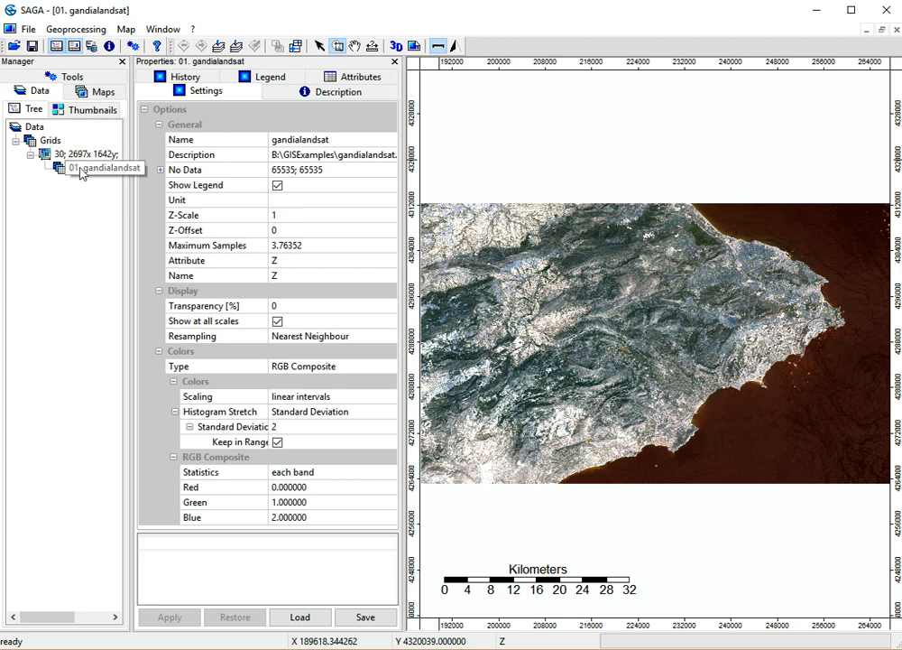
pyautogui.click(101, 92)
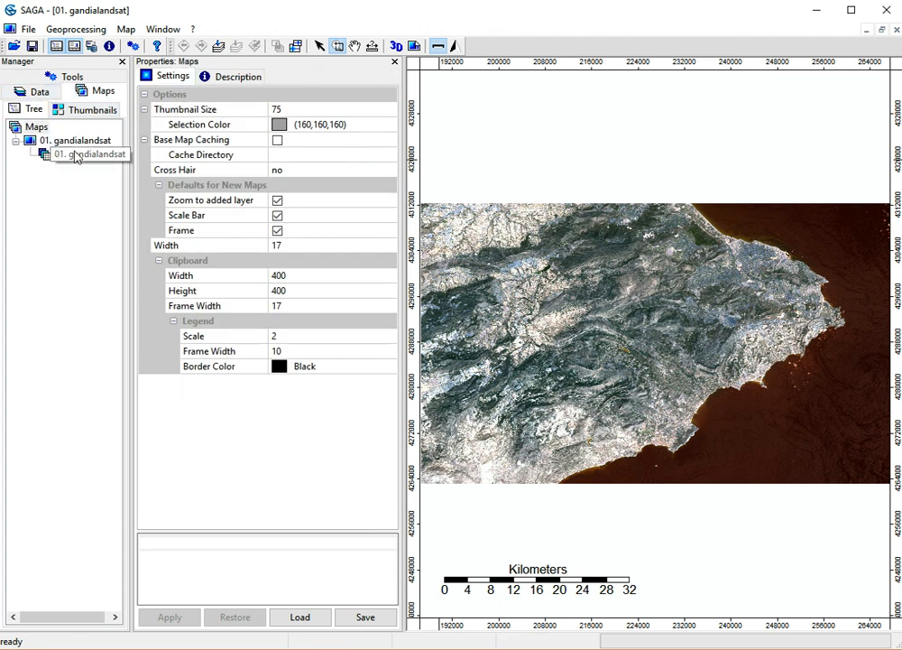
pyautogui.click(41, 91)
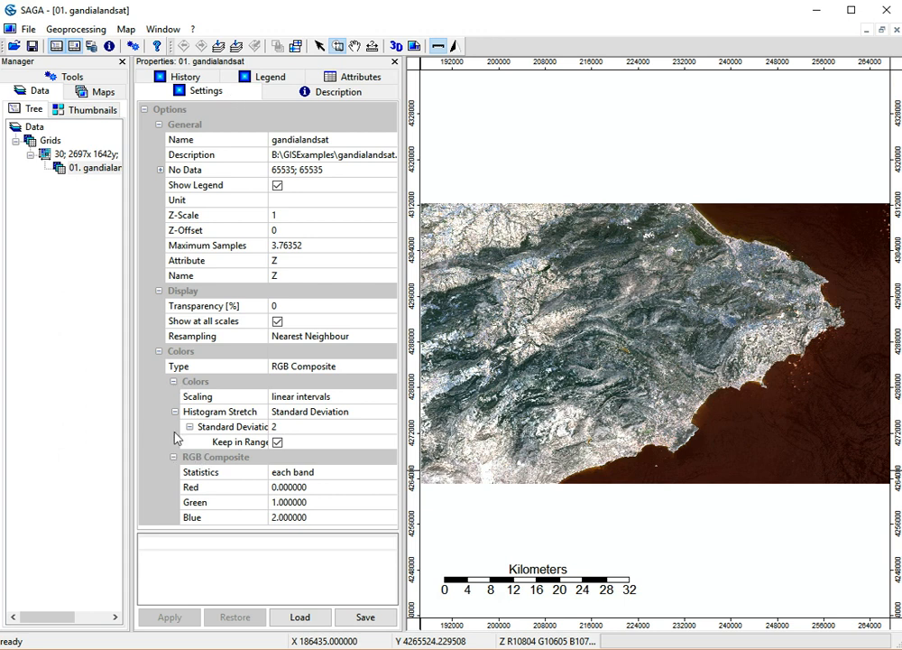
# Set the gandialandsat RGB composite to band 2.000000 for red and 0.000000 for blue, and apply it
pyautogui.click(313, 490)
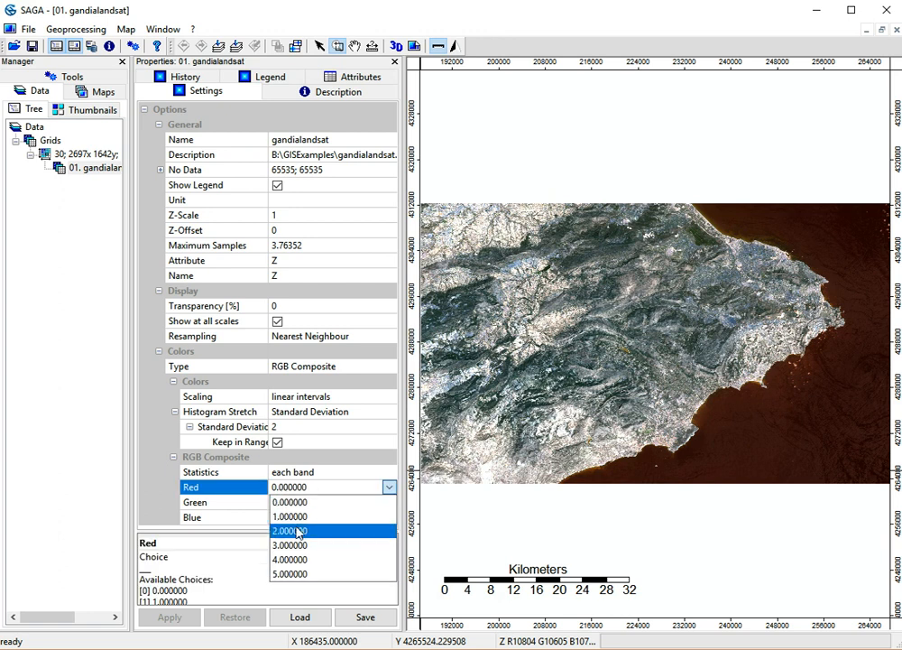
pyautogui.click(298, 532)
pyautogui.click(295, 519)
pyautogui.click(289, 532)
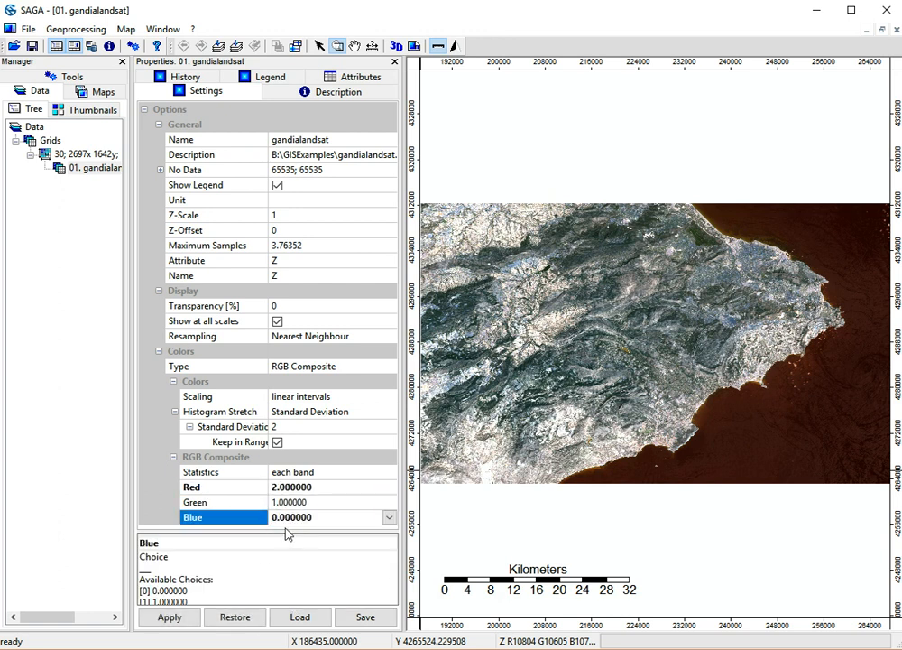
pyautogui.click(180, 617)
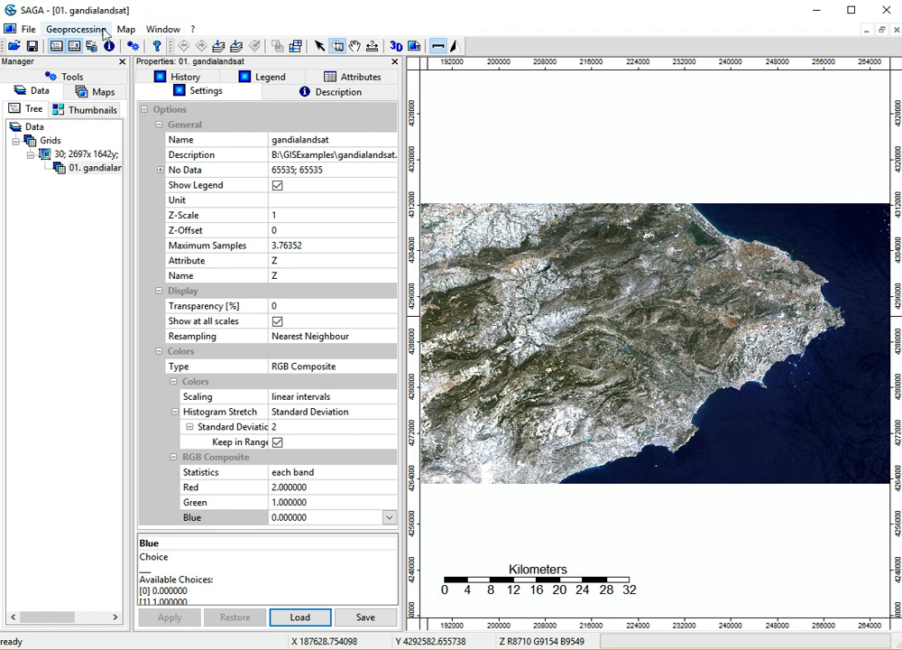
# Load the gandiatraining.shp shapes file from the GISExamples folder
pyautogui.click(28, 29)
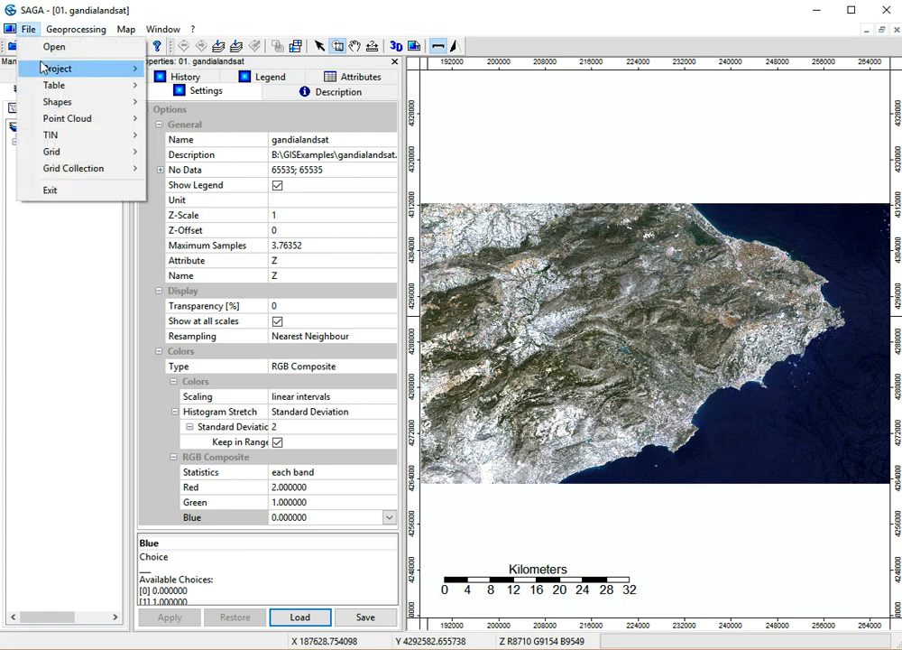
pyautogui.moveTo(62, 102)
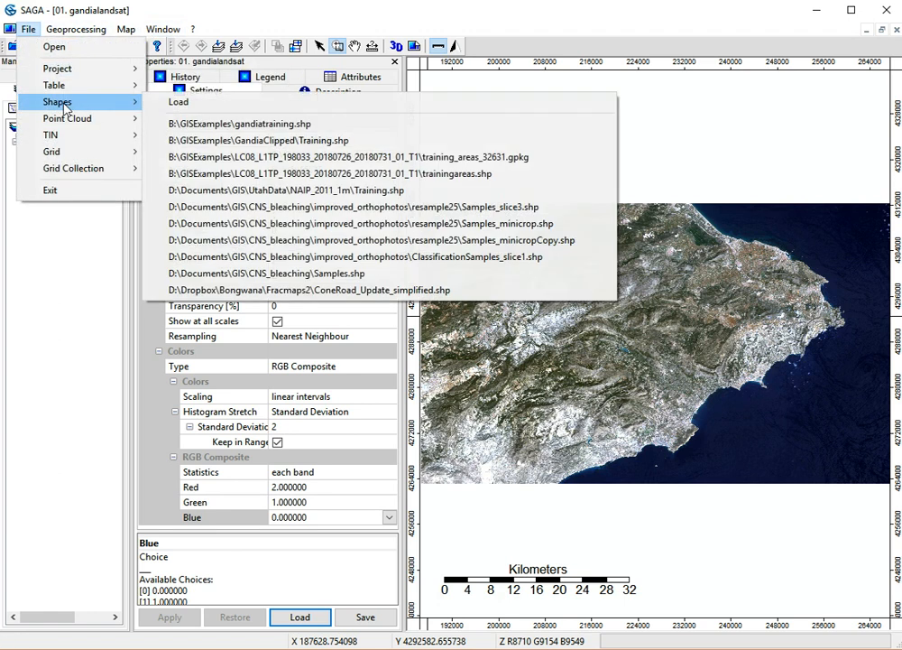
pyautogui.click(210, 109)
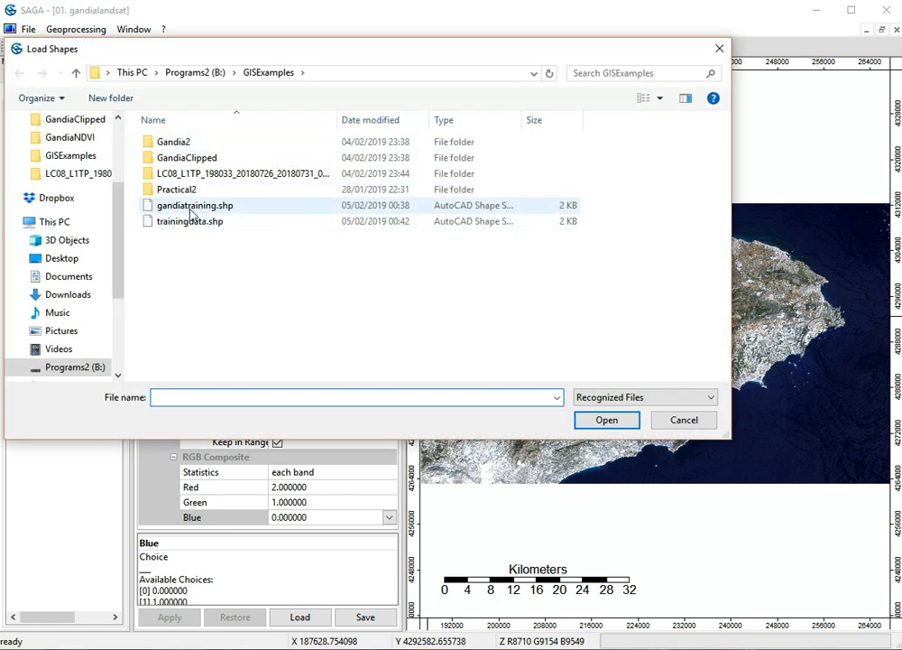
pyautogui.doubleClick(192, 213)
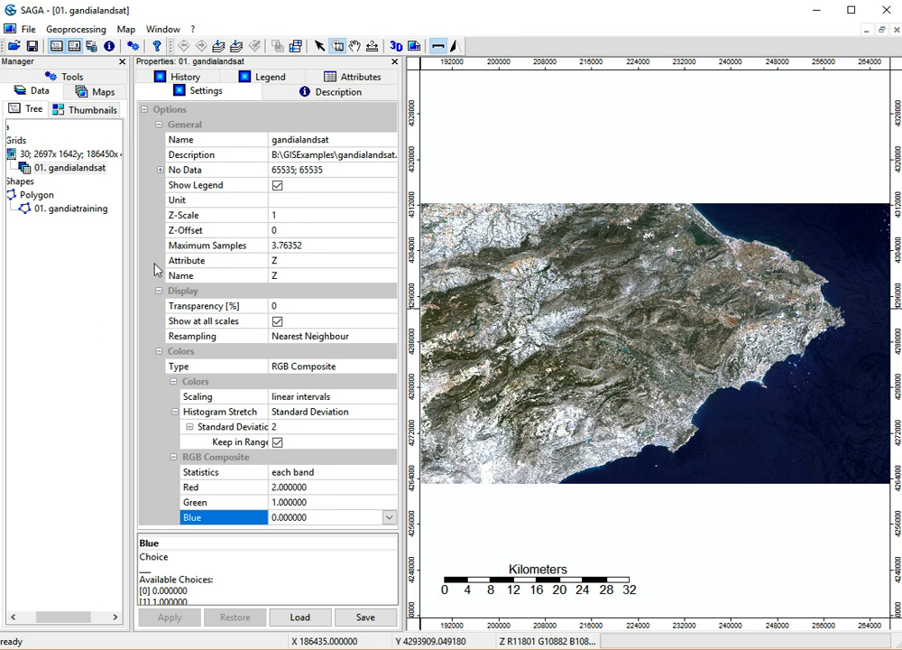
# Add the gandiatraining polygons as a layer to the existing gandialandsat map
pyautogui.doubleClick(75, 214)
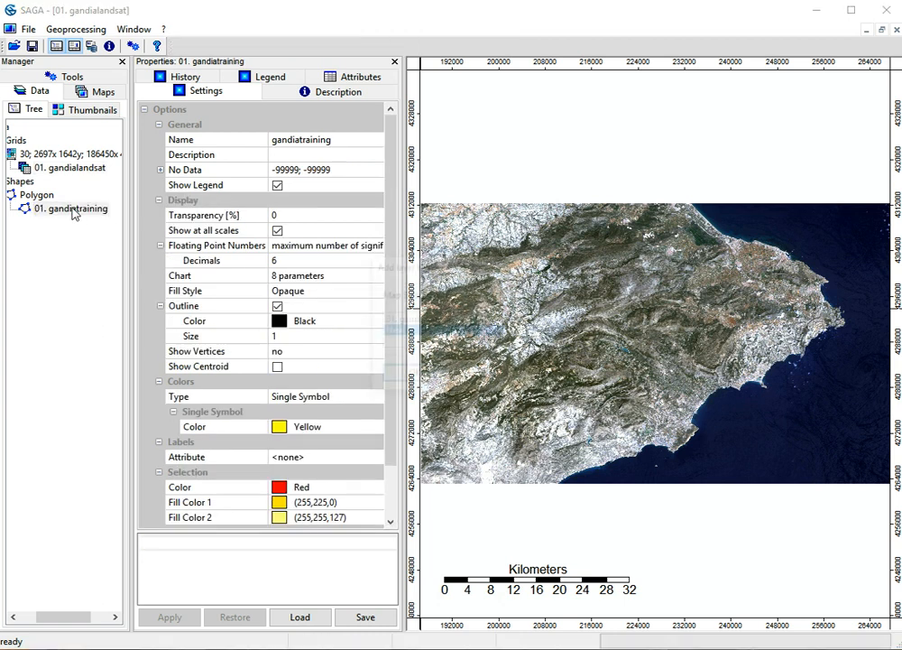
pyautogui.click(411, 321)
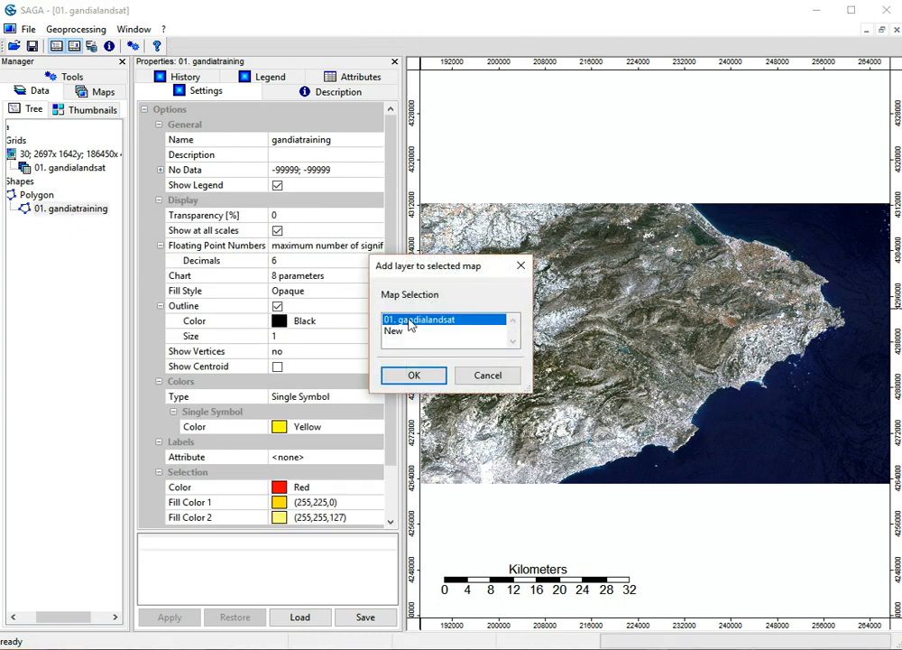
pyautogui.click(414, 375)
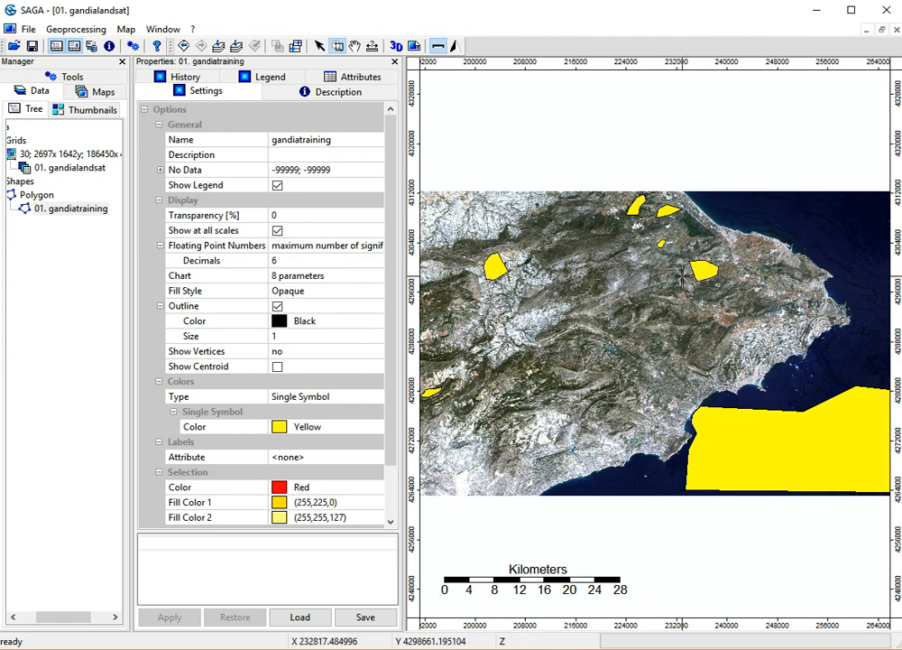
# Open Supervised Classification for Grids and set its grid system to 30; 2697x 1642y; 186450x 4263060y
pyautogui.click(76, 29)
pyautogui.moveTo(163, 200)
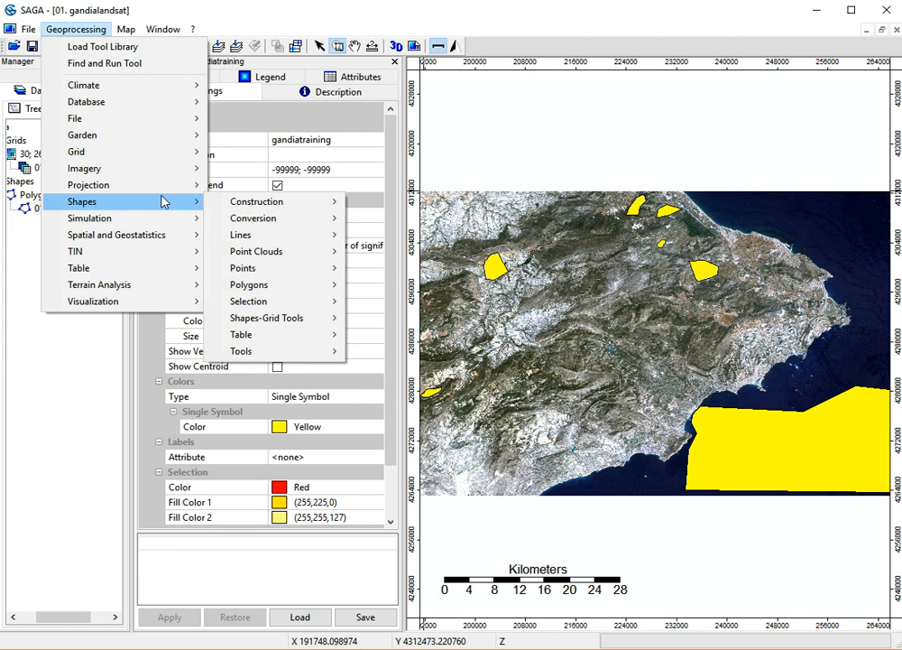
pyautogui.moveTo(147, 169)
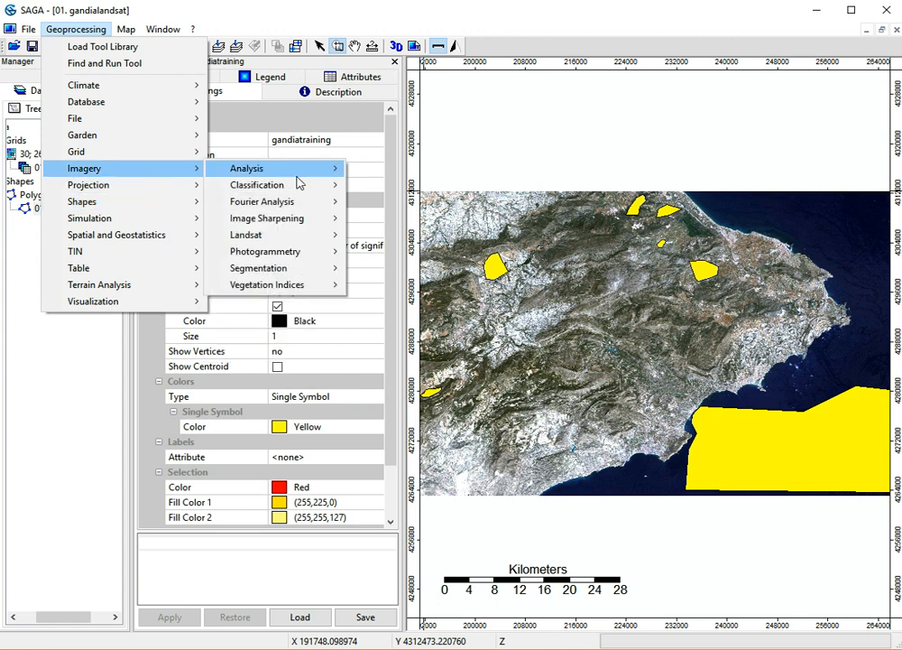
pyautogui.moveTo(293, 193)
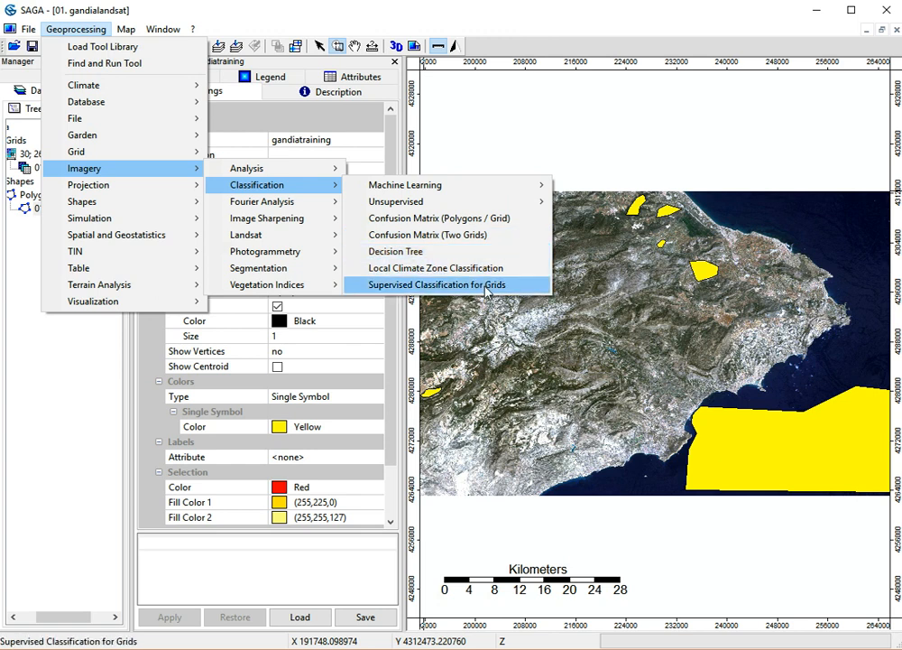
pyautogui.click(489, 285)
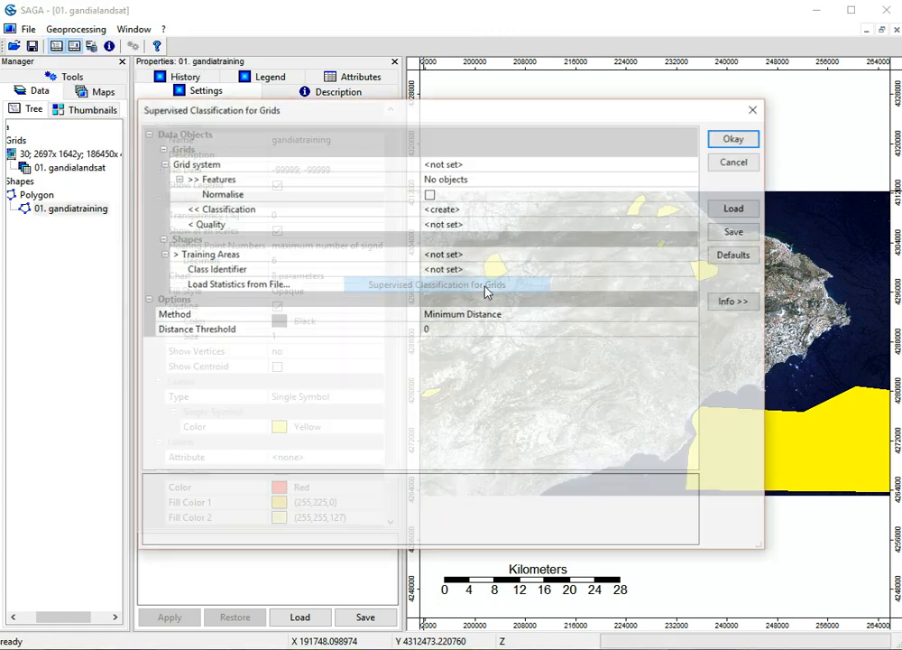
pyautogui.click(462, 163)
pyautogui.click(457, 141)
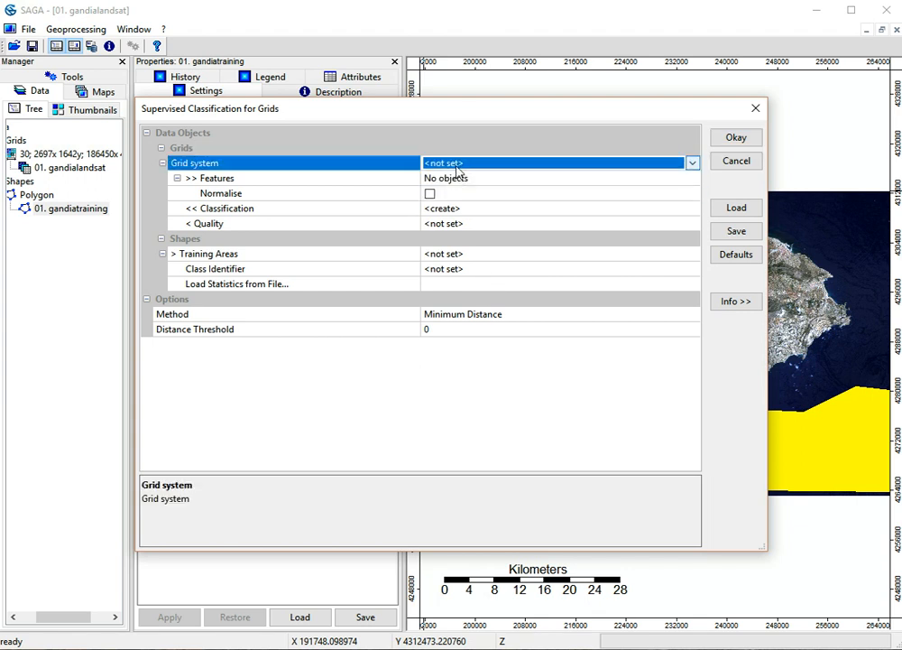
pyautogui.click(455, 168)
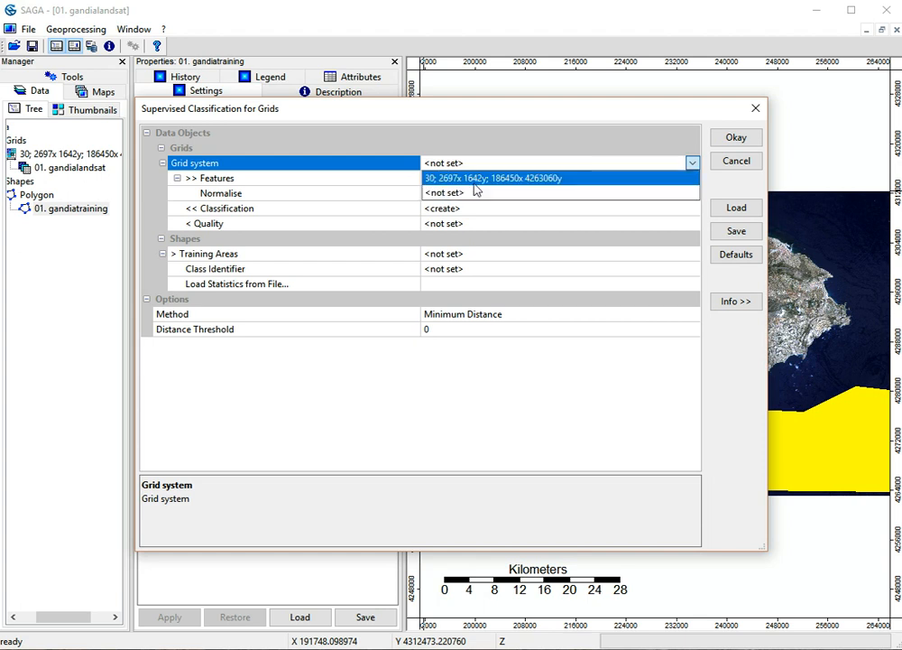
pyautogui.click(476, 180)
# Add gandialandsat as the input features of the supervised classification
pyautogui.click(484, 180)
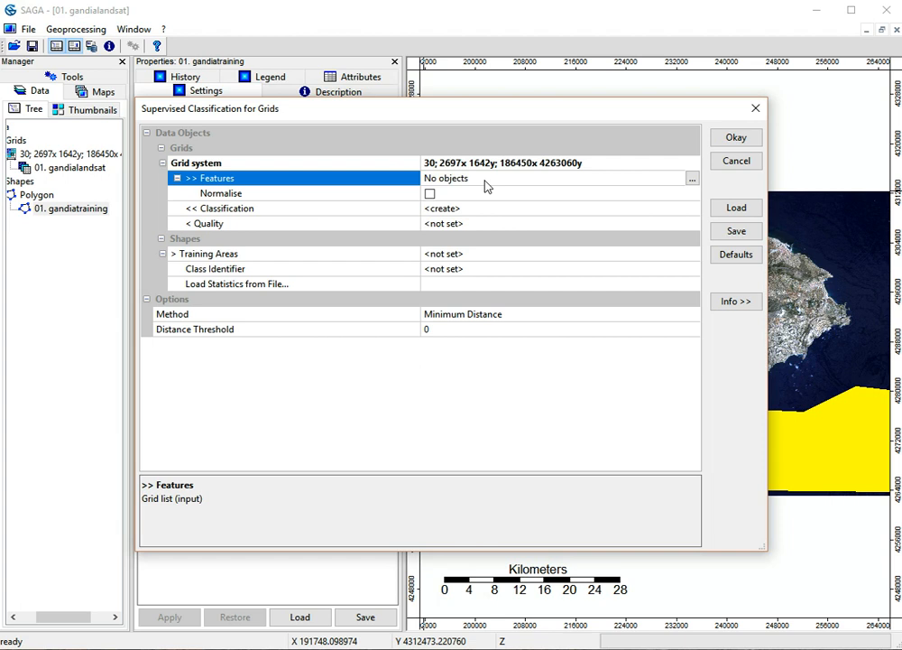
pyautogui.click(692, 181)
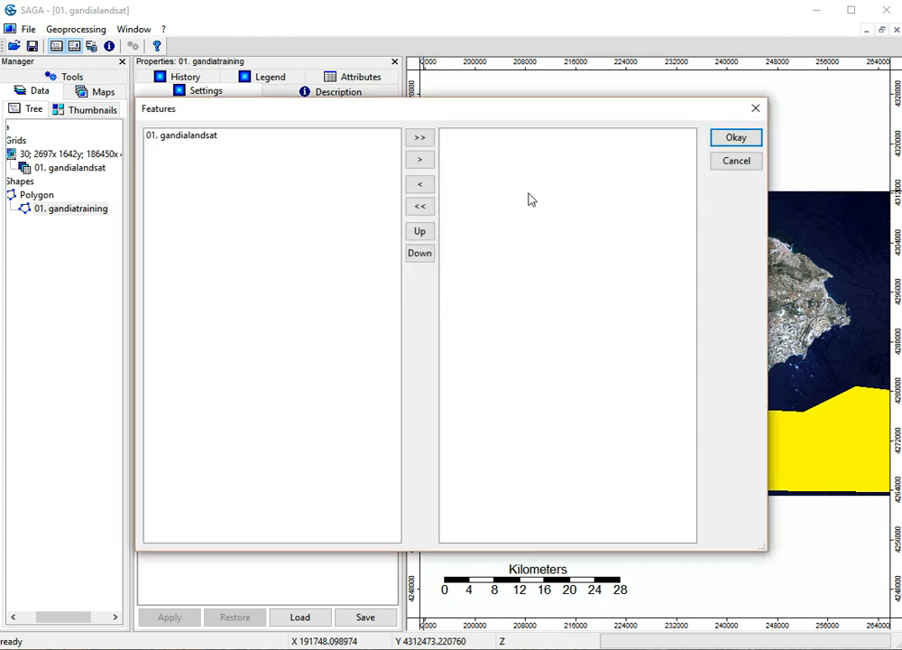
pyautogui.click(195, 140)
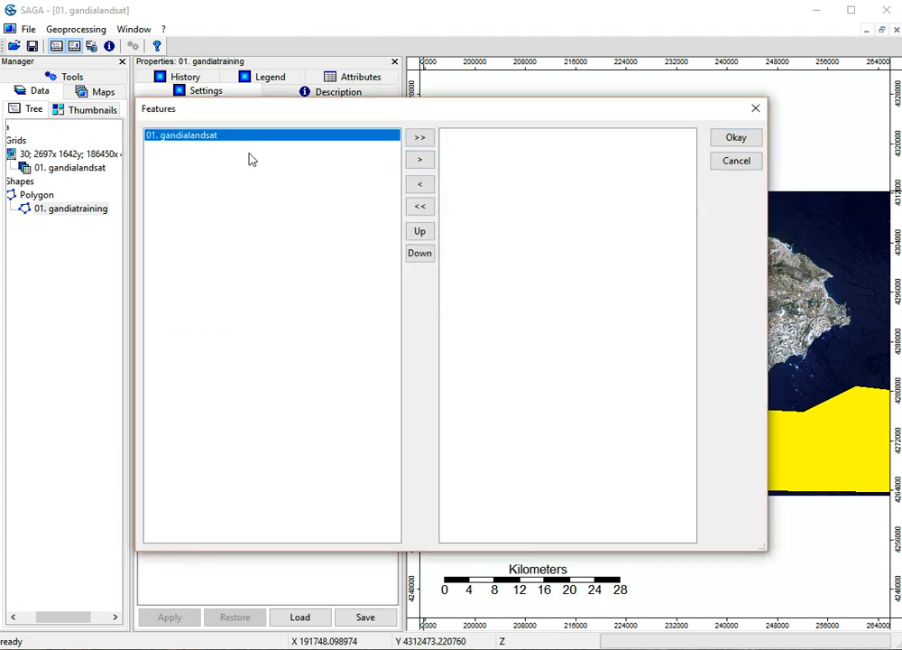
pyautogui.click(423, 167)
pyautogui.click(423, 167)
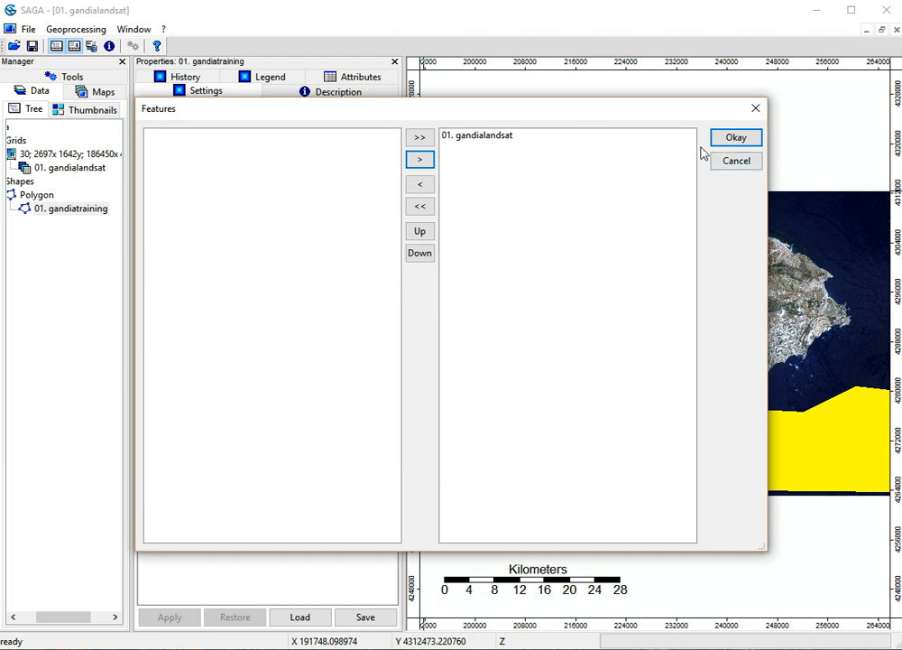
pyautogui.click(734, 138)
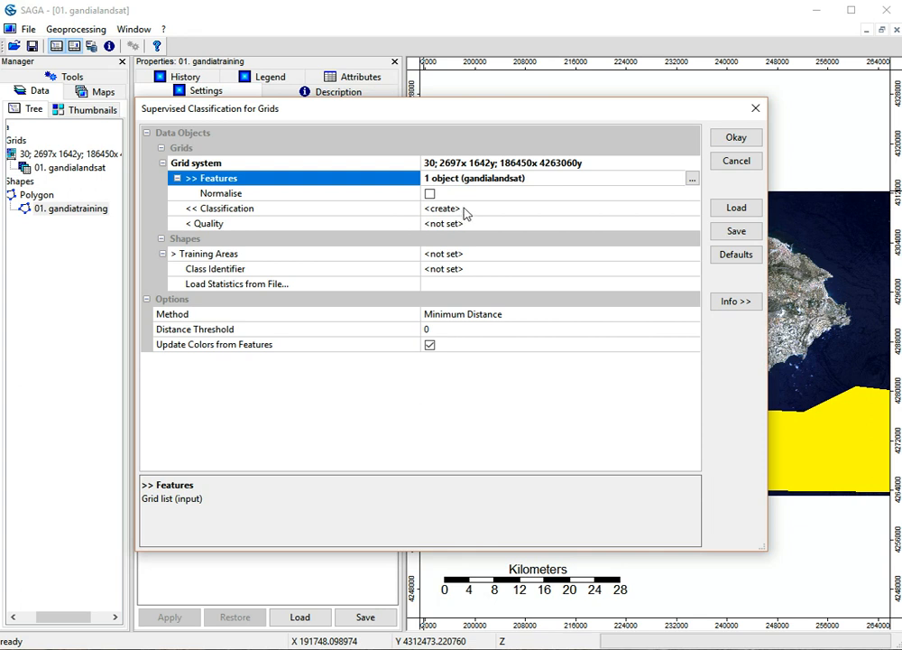
# Use gandiatraining as the training areas with id as class identifier, and run the Minimum Distance classification
pyautogui.click(450, 258)
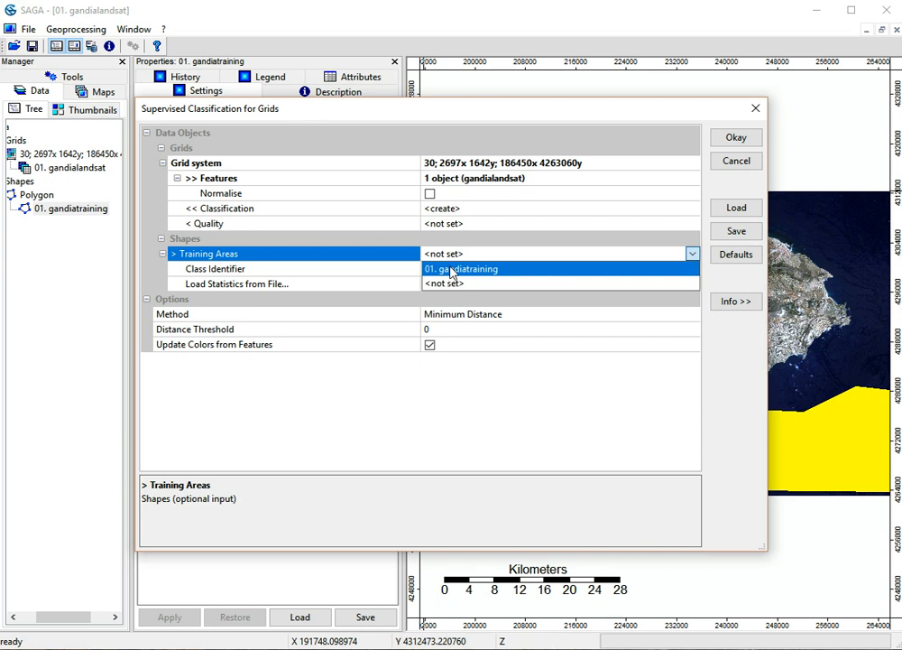
pyautogui.click(505, 267)
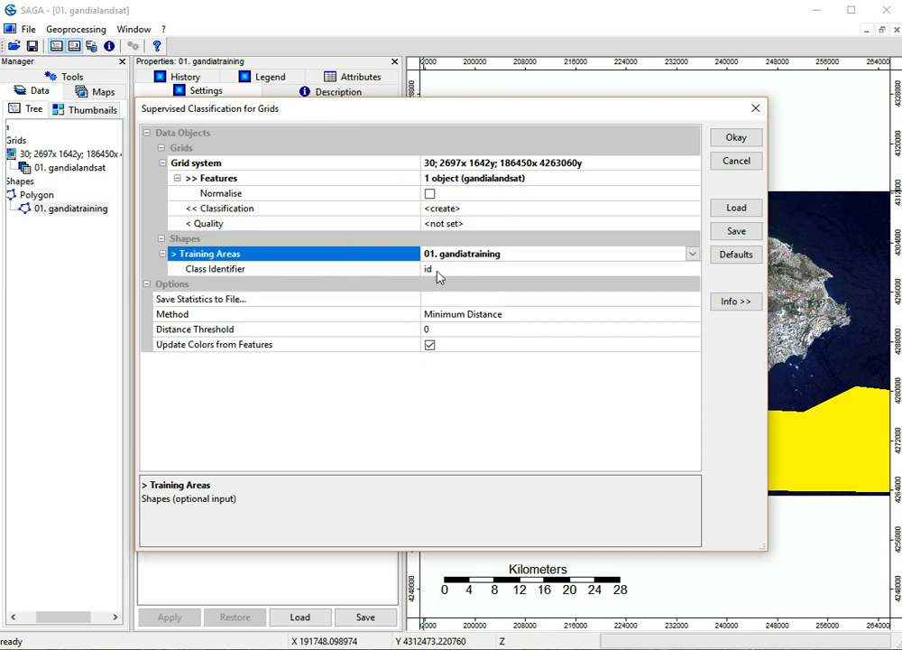
pyautogui.click(442, 270)
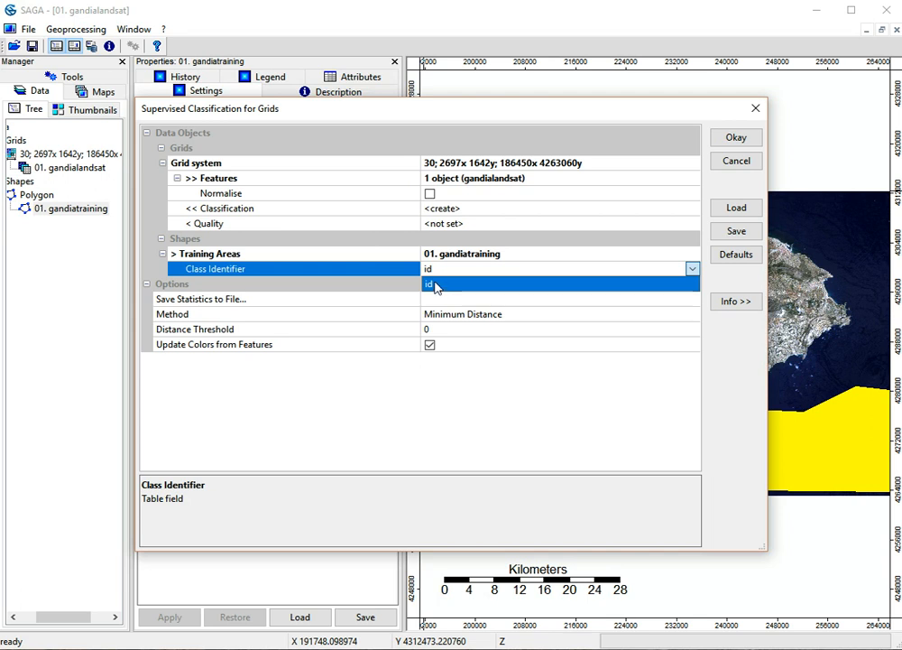
pyautogui.click(443, 287)
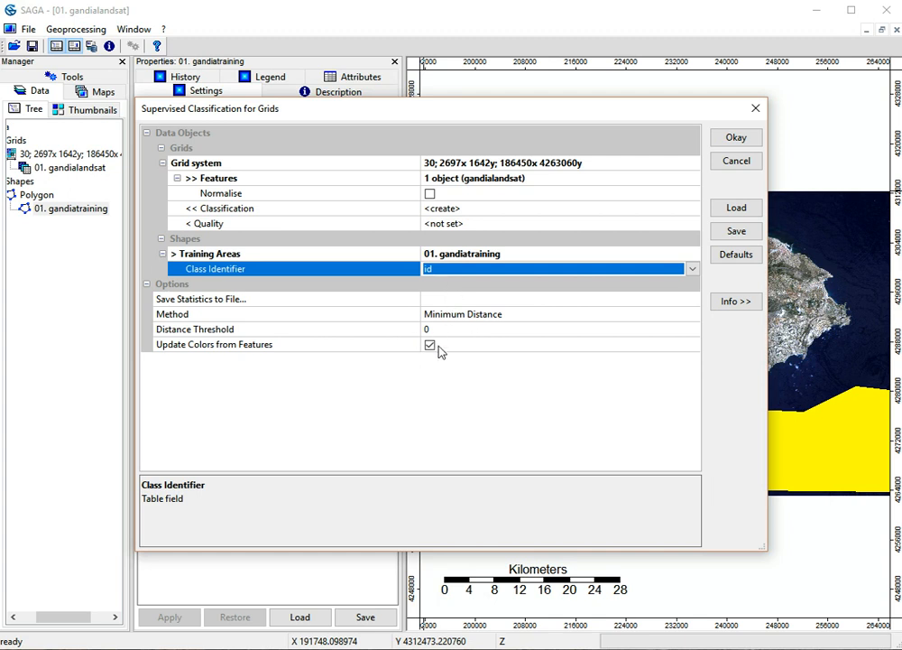
pyautogui.click(737, 140)
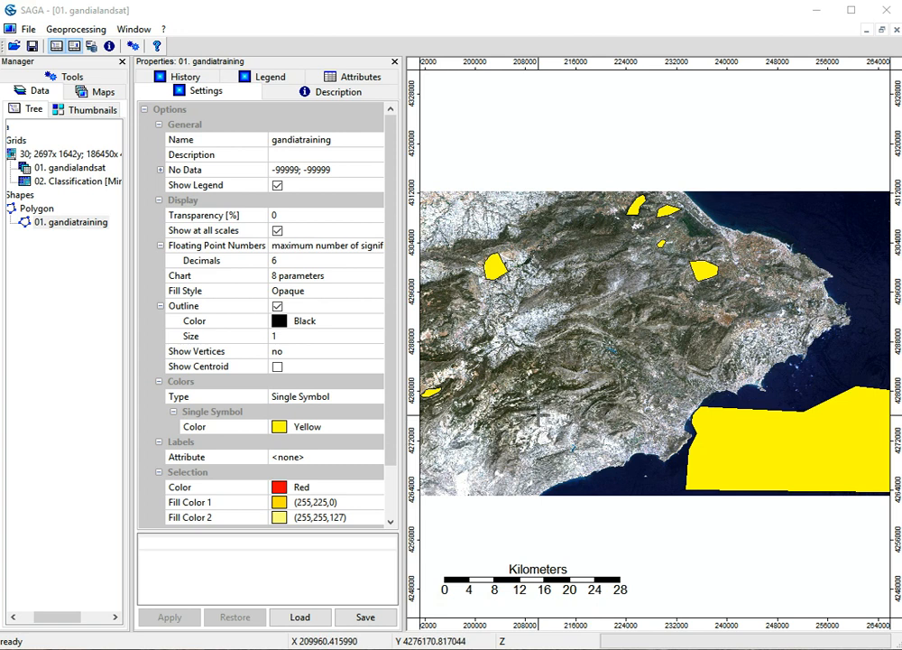
# Add the Classification [Minimum Distance] grid as a layer to the existing gandialandsat map
pyautogui.doubleClick(76, 184)
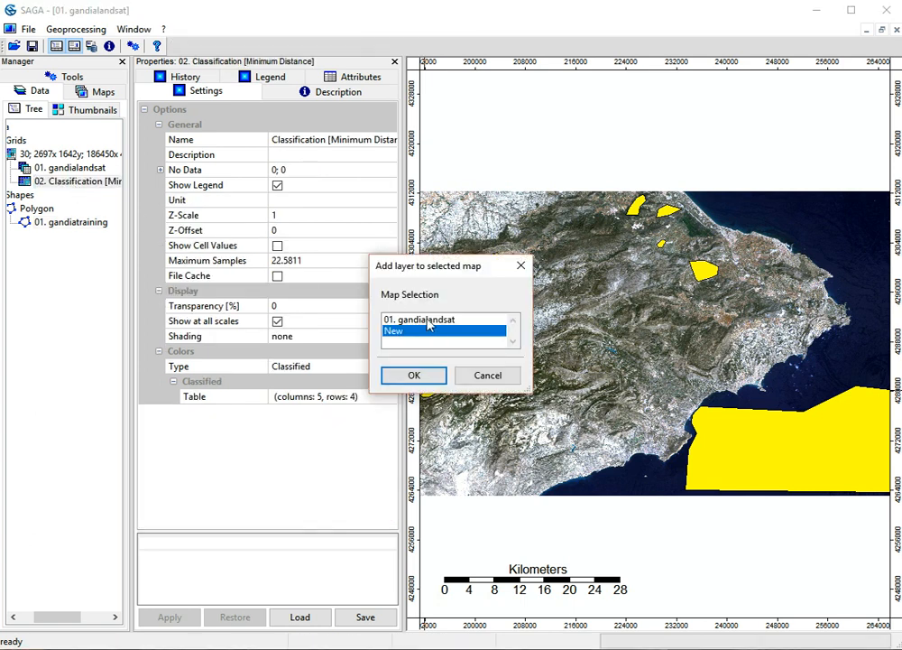
pyautogui.click(429, 320)
pyautogui.click(422, 375)
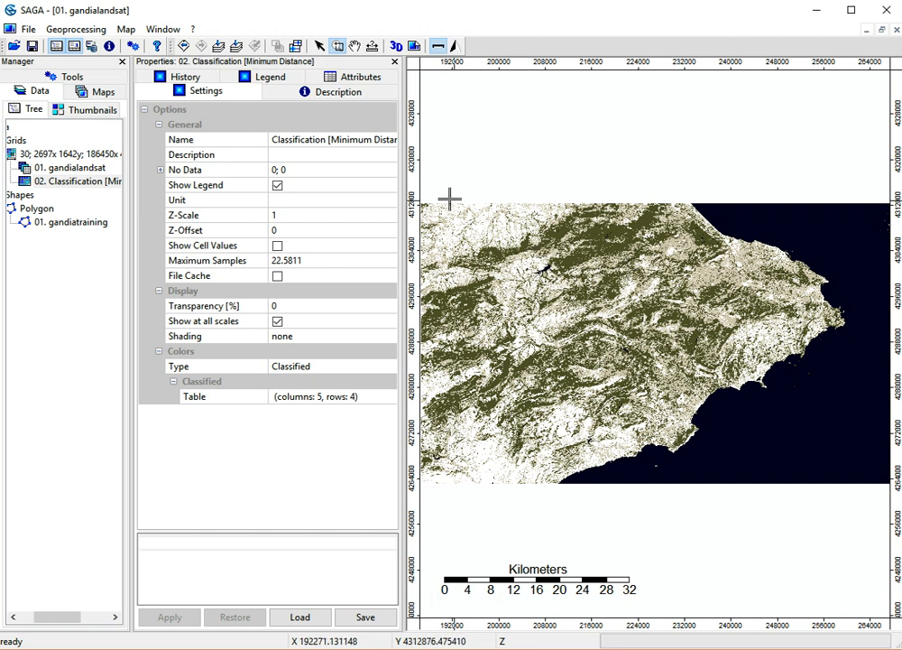
# Open Export GeoTIFF and set its grid system to 30; 2697x 1642y; 186450x 4263060y
pyautogui.click(91, 35)
pyautogui.moveTo(93, 119)
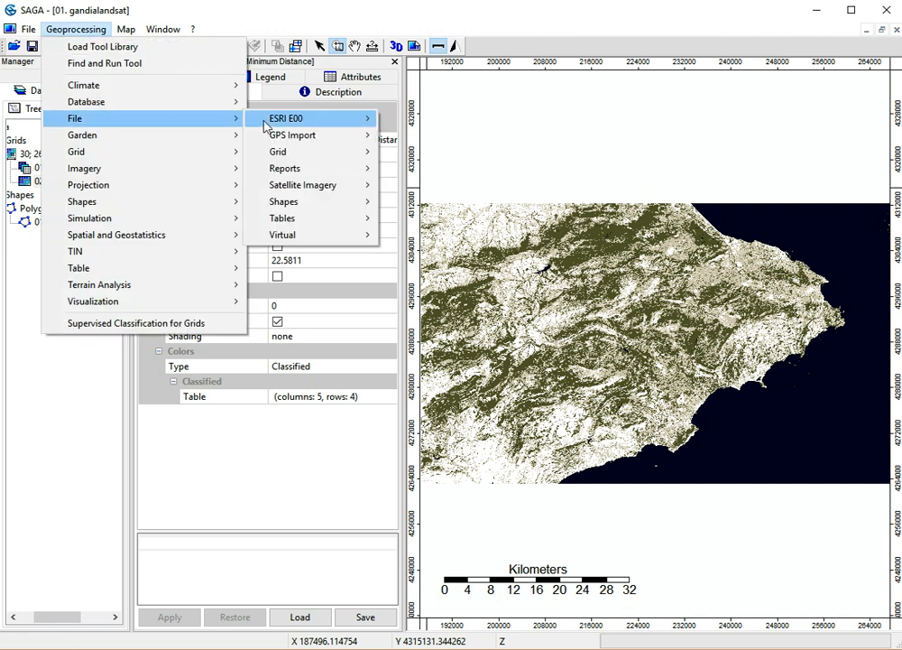
pyautogui.moveTo(279, 155)
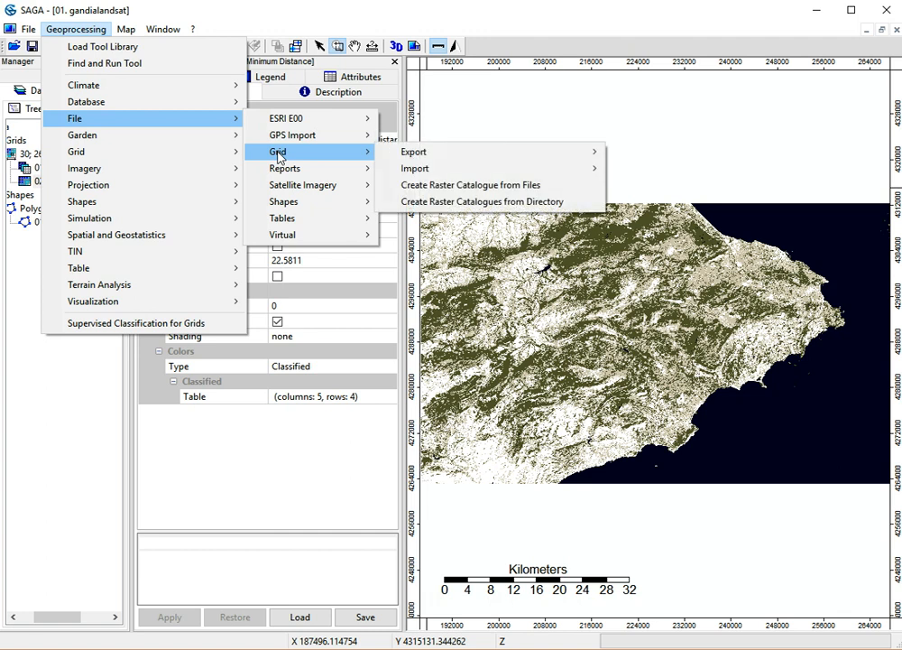
pyautogui.moveTo(424, 153)
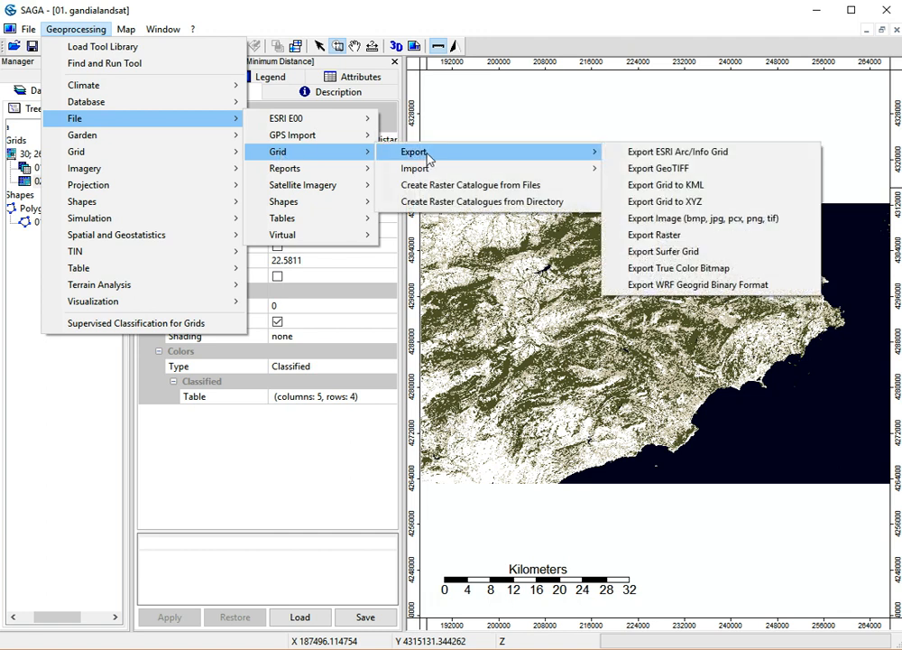
pyautogui.click(656, 169)
pyautogui.click(594, 168)
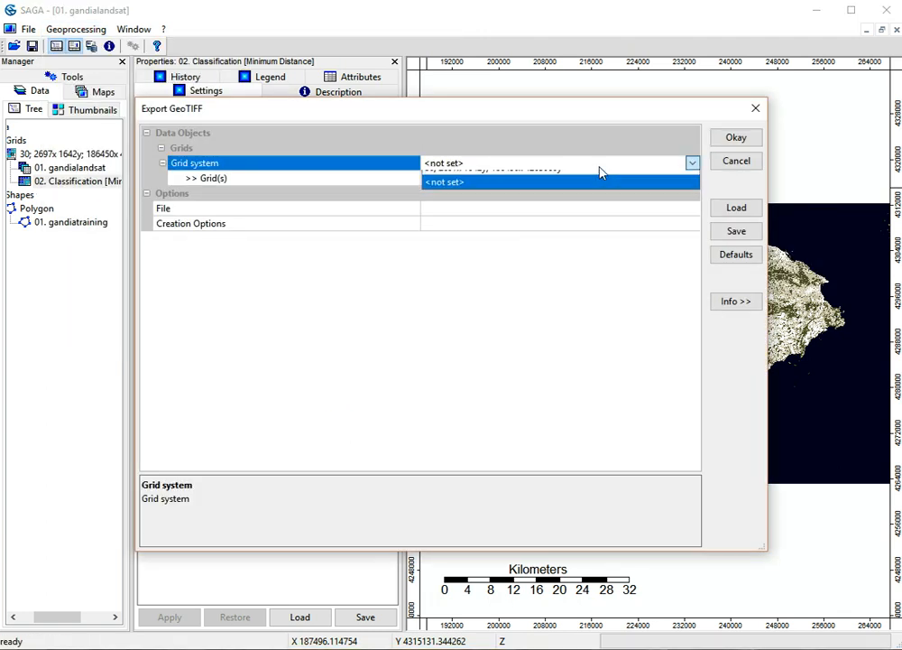
pyautogui.click(590, 177)
pyautogui.click(590, 184)
# Choose Classification [Minimum Distance] as the only grid for the GeoTIFF export
pyautogui.click(692, 179)
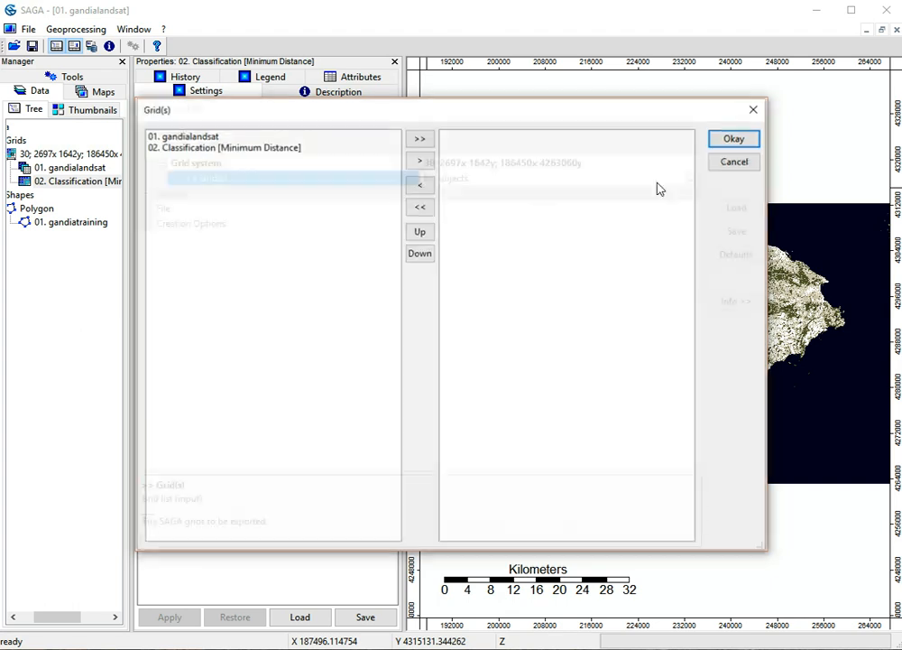
pyautogui.click(334, 147)
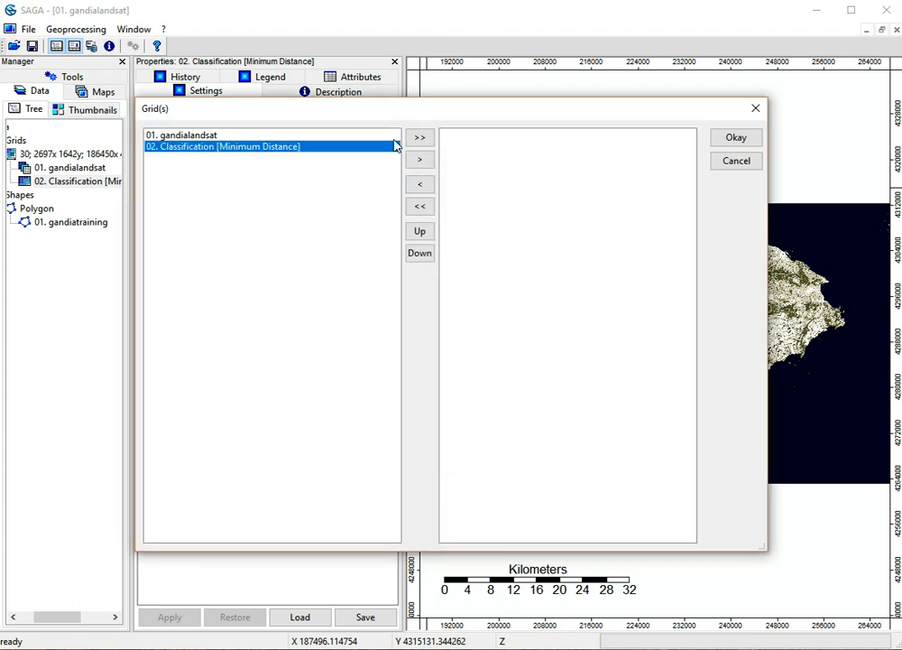
pyautogui.click(421, 159)
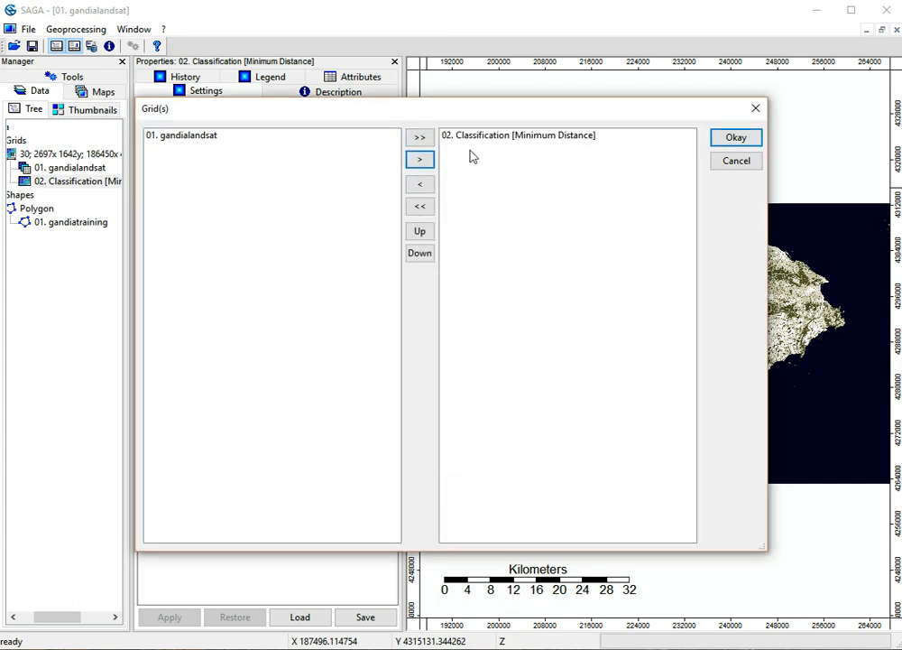
pyautogui.click(734, 139)
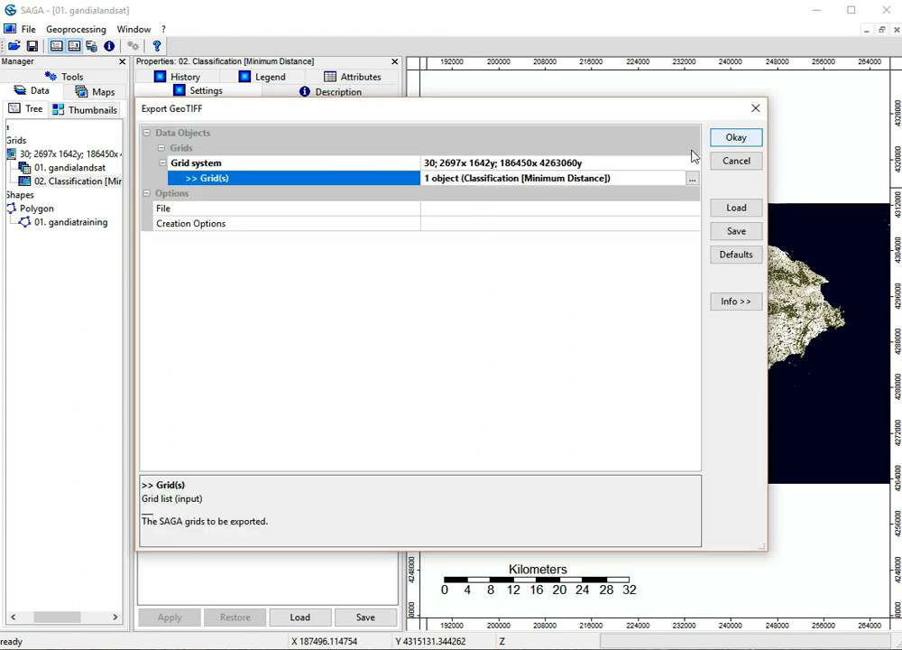
# Set the output file to gandiaclassified in the GISExamples folder and run the GeoTIFF export
pyautogui.click(537, 208)
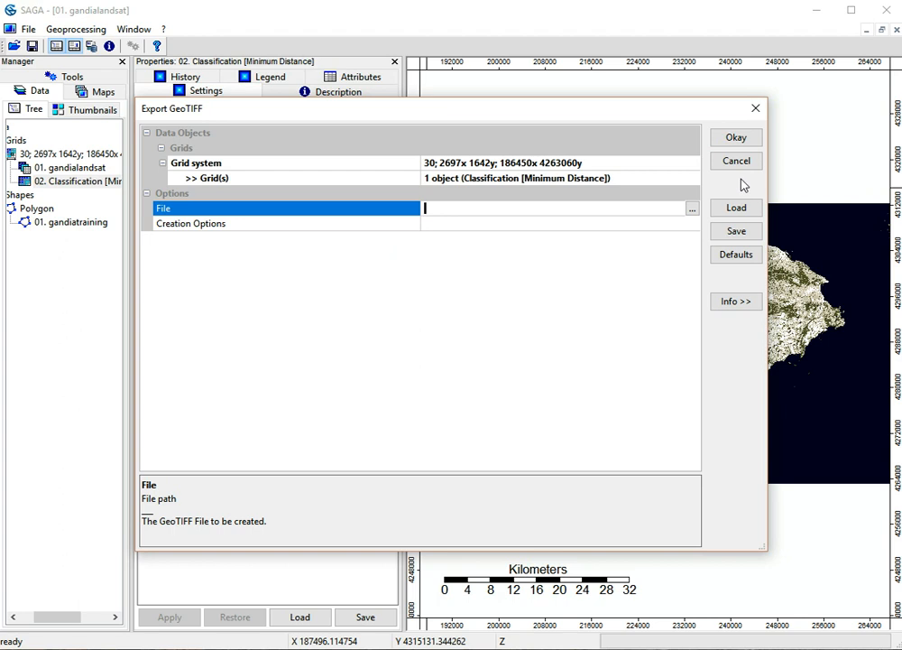
pyautogui.click(692, 210)
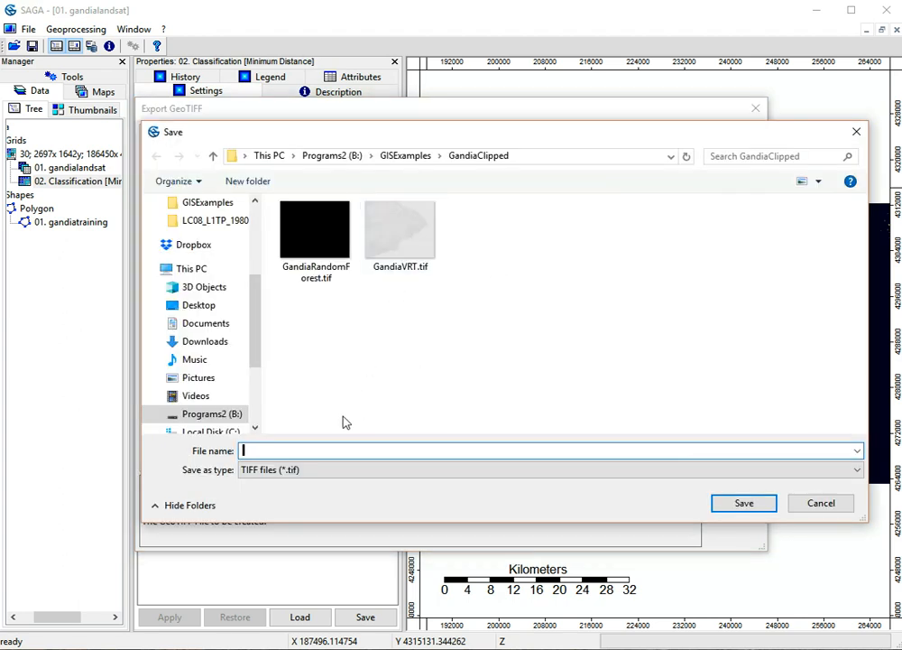
pyautogui.click(403, 156)
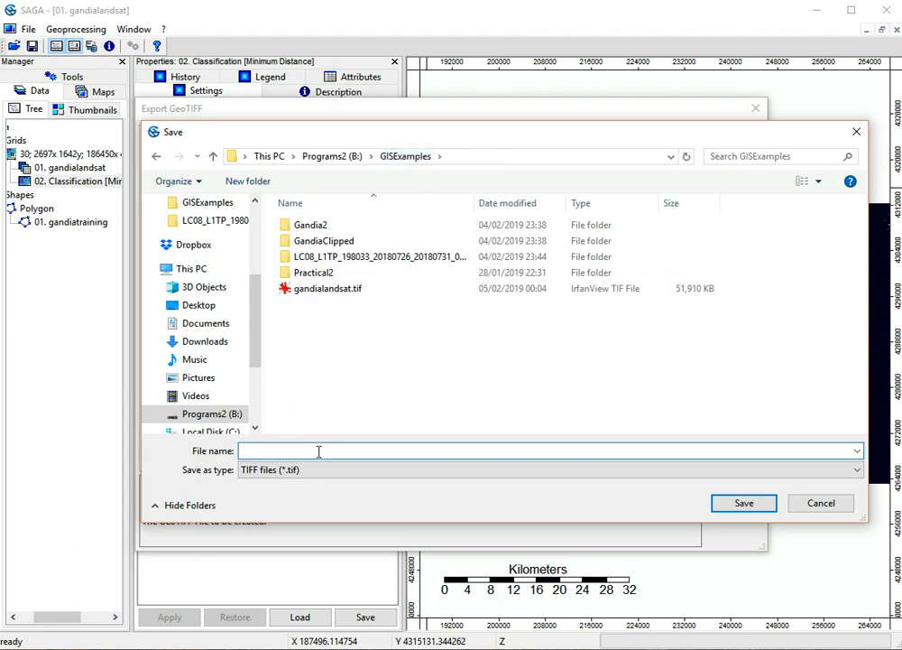
pyautogui.write('ga')
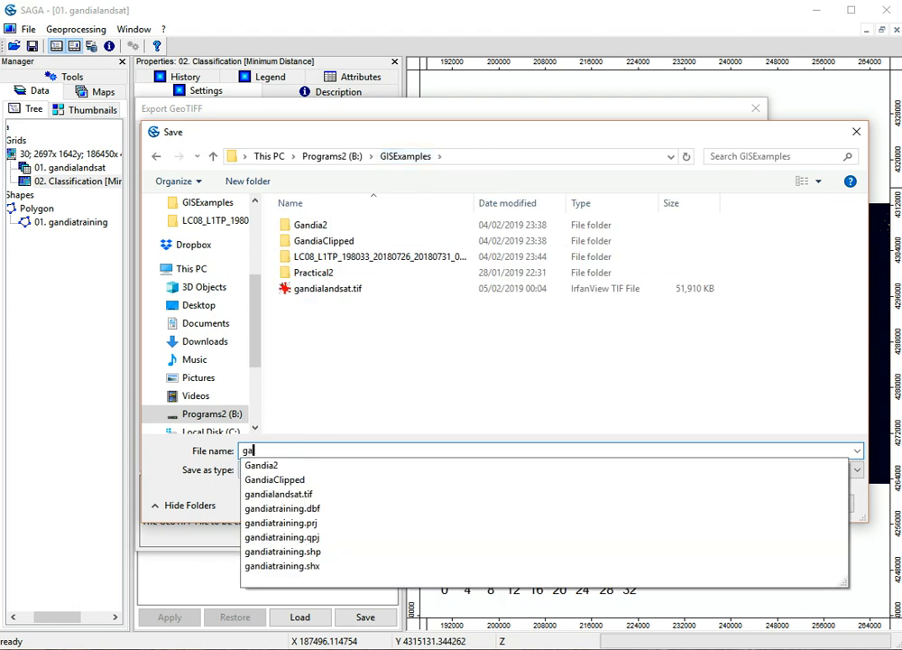
pyautogui.write('ndiaclassified')
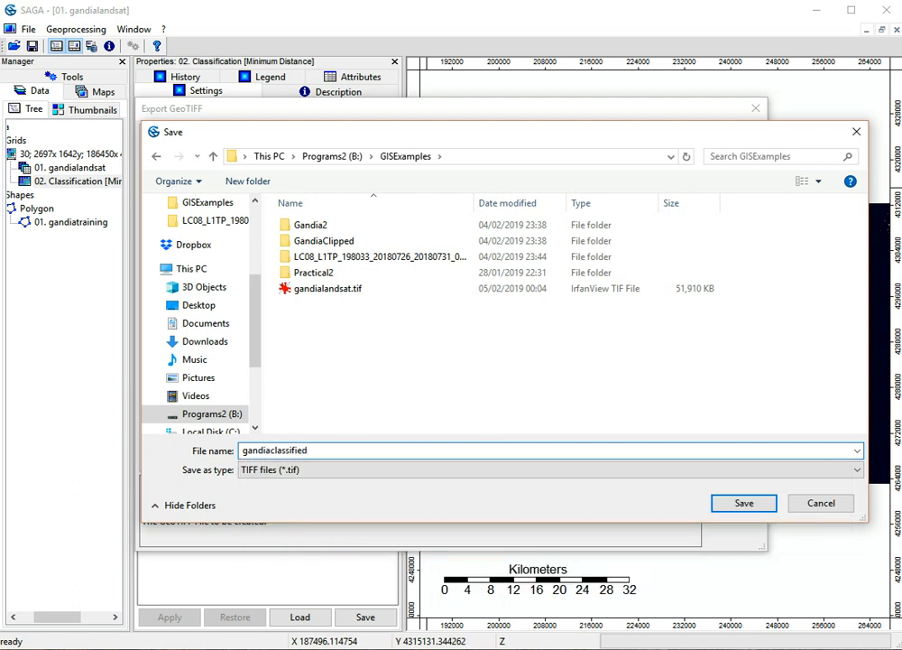
pyautogui.press('Return')
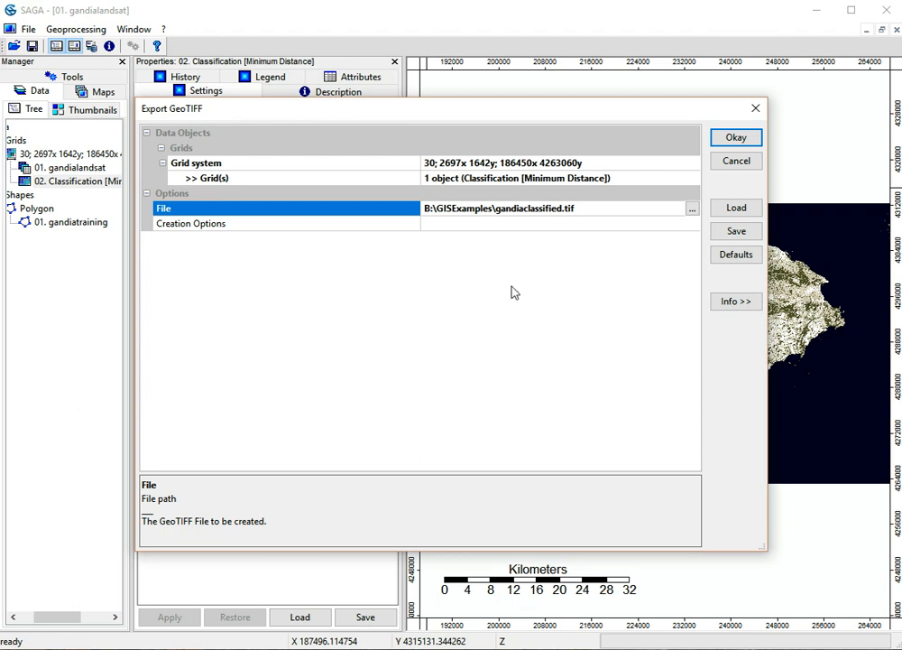
pyautogui.click(729, 137)
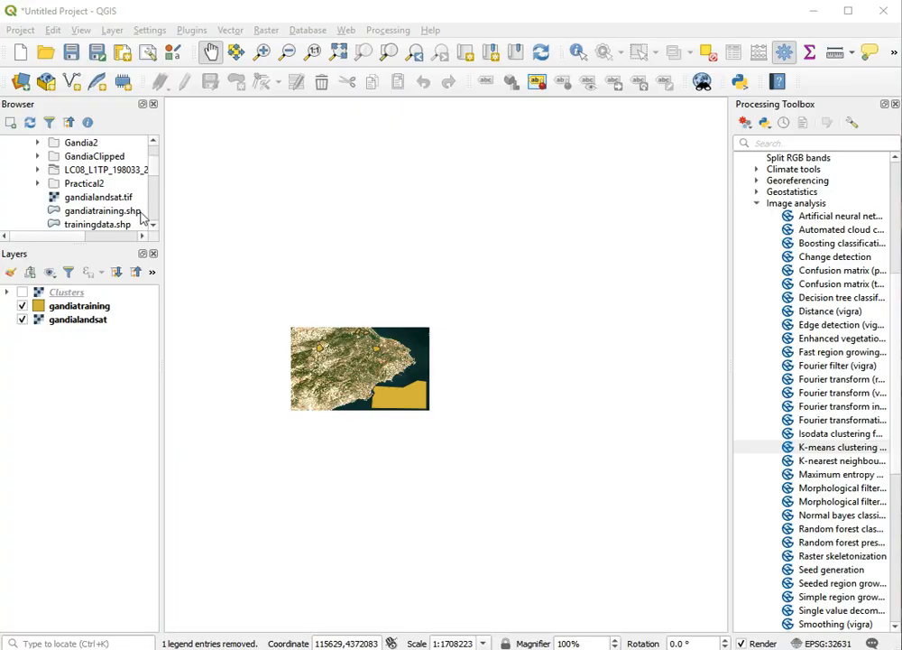
# Switch to QGIS, refresh the file browser and add gandiaclassified.tif from GISExamples to the project
pyautogui.click(152, 226)
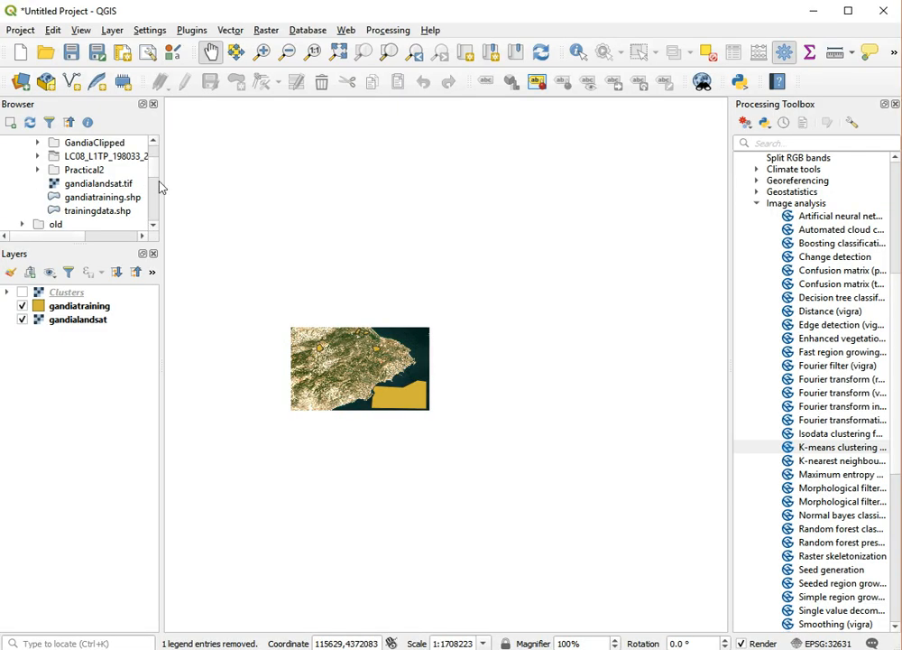
pyautogui.scroll(1, 155, 178)
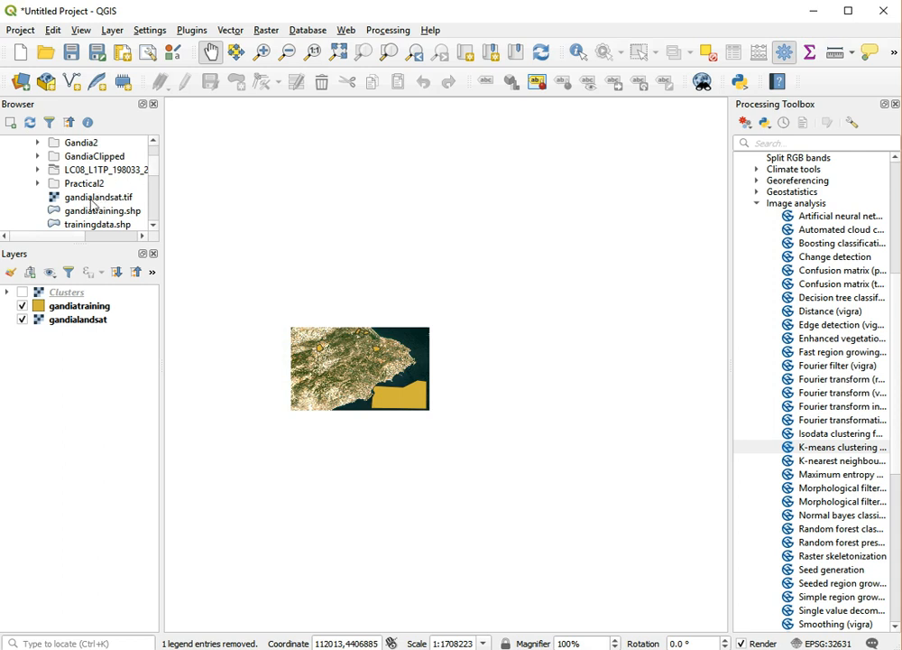
pyautogui.click(29, 123)
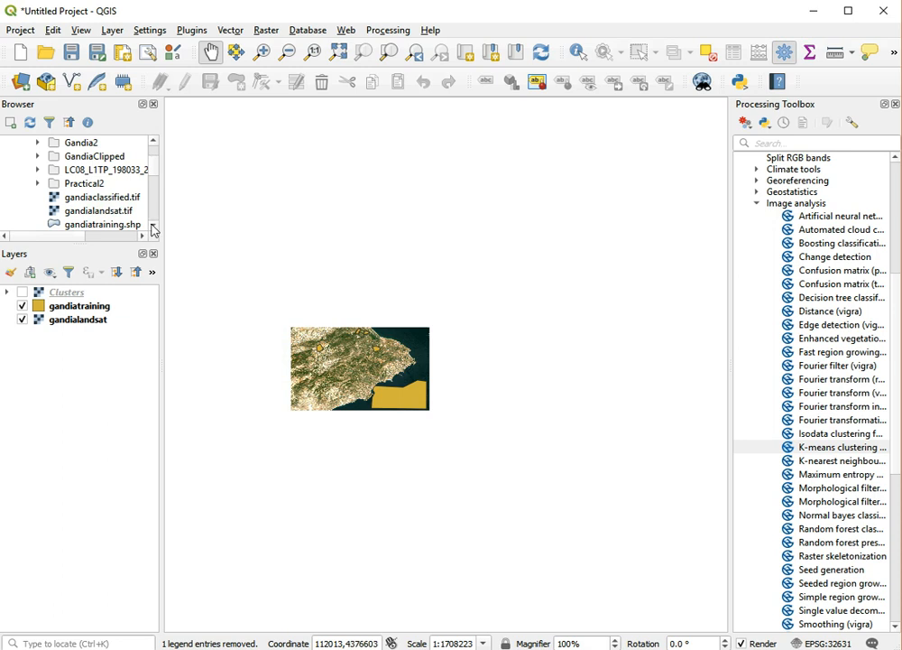
pyautogui.click(153, 229)
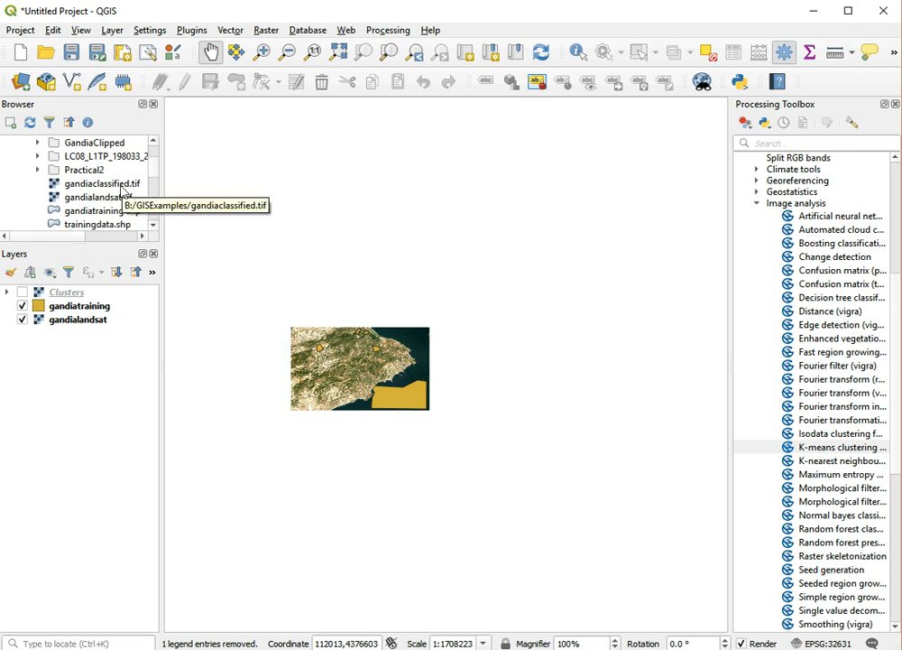
pyautogui.doubleClick(121, 187)
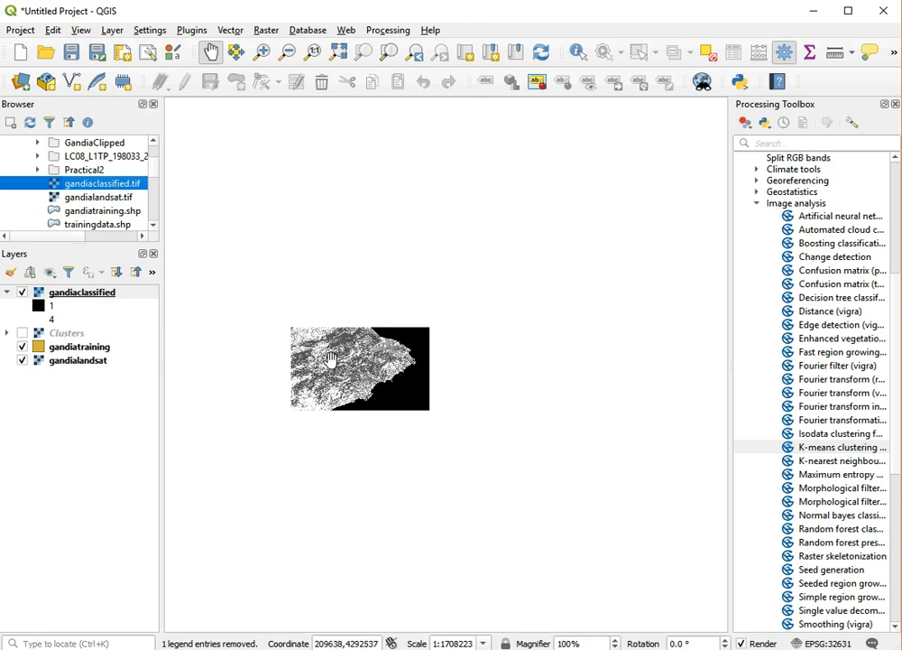
# Examine the classified raster along the coast and bring up the Notepad list of class codes beside it
pyautogui.scroll(3, 334, 364)
pyautogui.moveTo(390, 394); pyautogui.dragTo(279, 433)
pyautogui.moveTo(444, 349); pyautogui.dragTo(371, 499)
pyautogui.moveTo(477, 443); pyautogui.dragTo(397, 302)
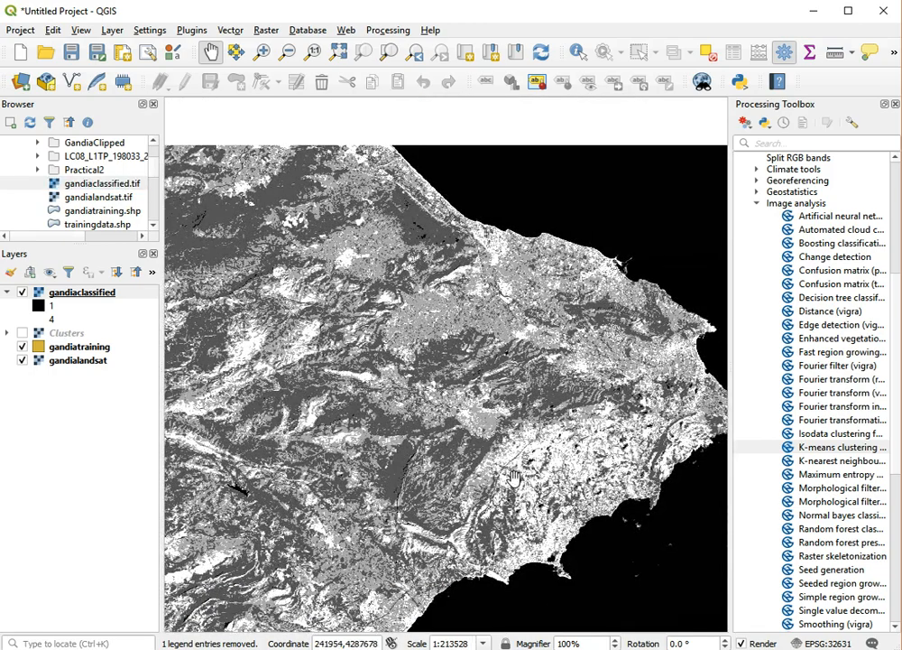
pyautogui.moveTo(497, 509); pyautogui.dragTo(453, 412)
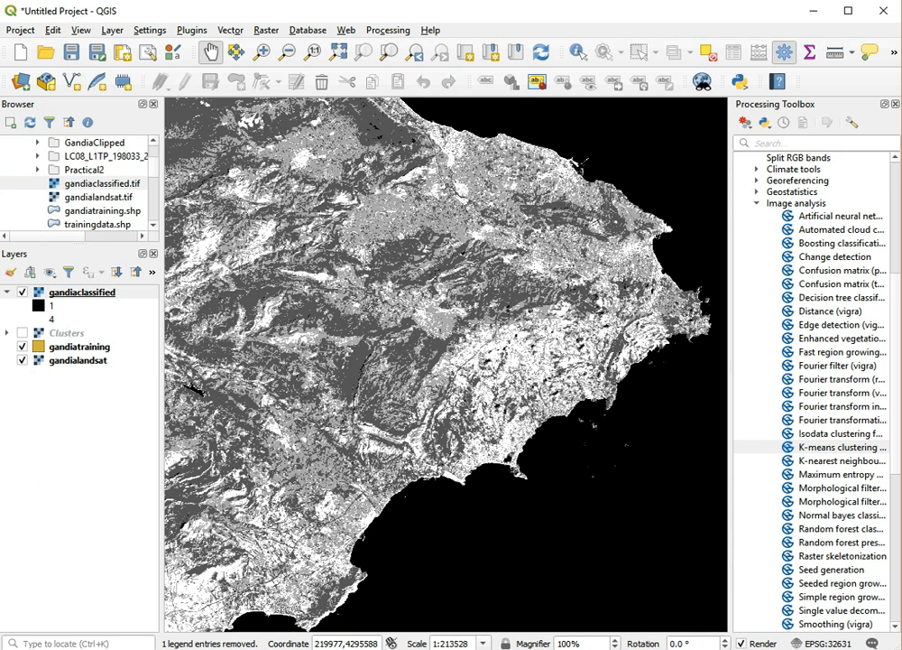
pyautogui.hotkey('alt', 'Tab')
pyautogui.moveTo(117, 74); pyautogui.dragTo(366, 82)
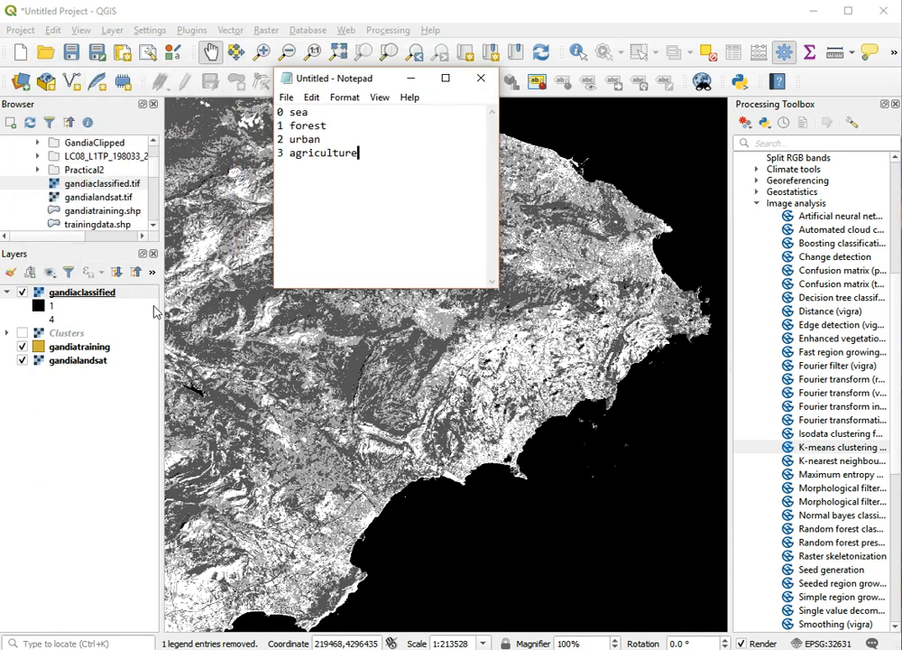
# Set the gandiaclassified layer's symbology to Paletted/Unique values and classify it with random colors
pyautogui.rightClick(88, 294)
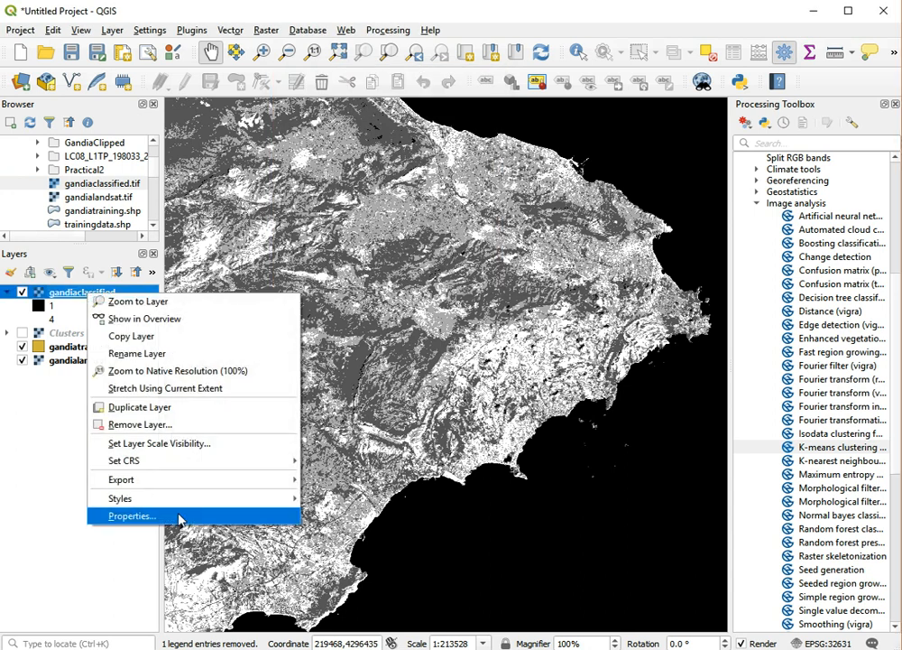
pyautogui.click(179, 517)
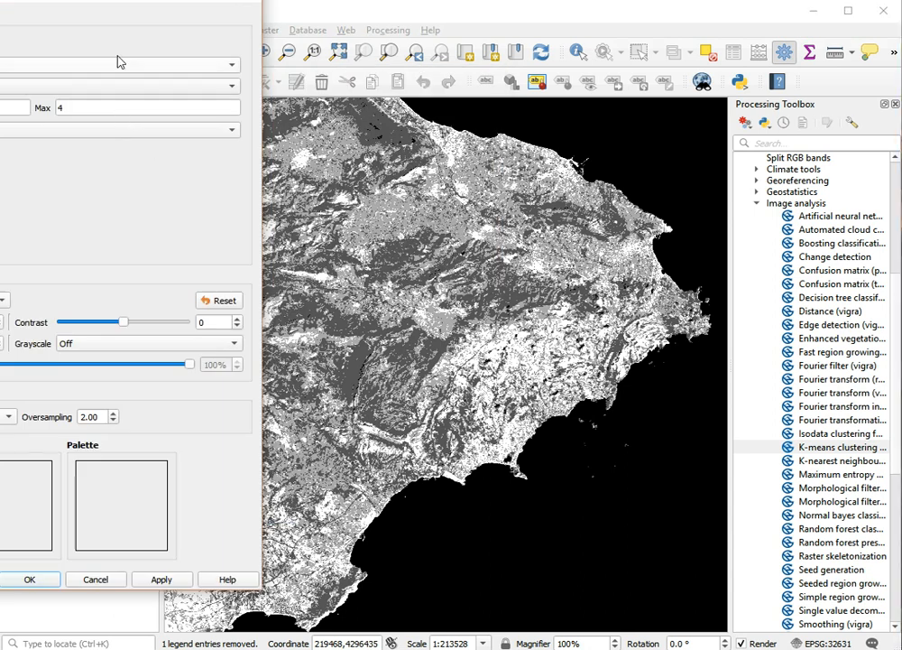
pyautogui.moveTo(171, 2); pyautogui.dragTo(564, 29)
pyautogui.click(333, 95)
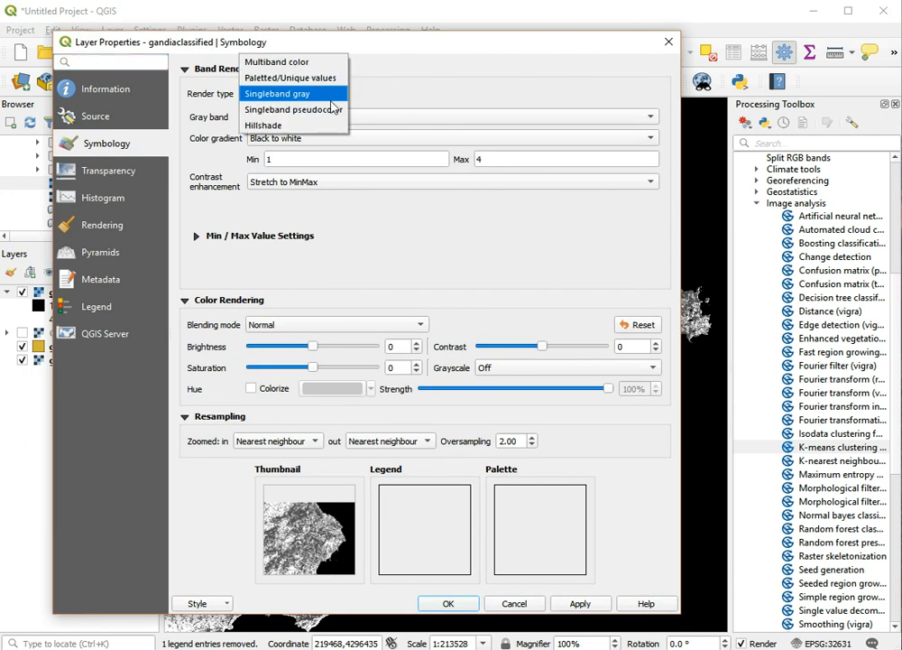
pyautogui.click(327, 79)
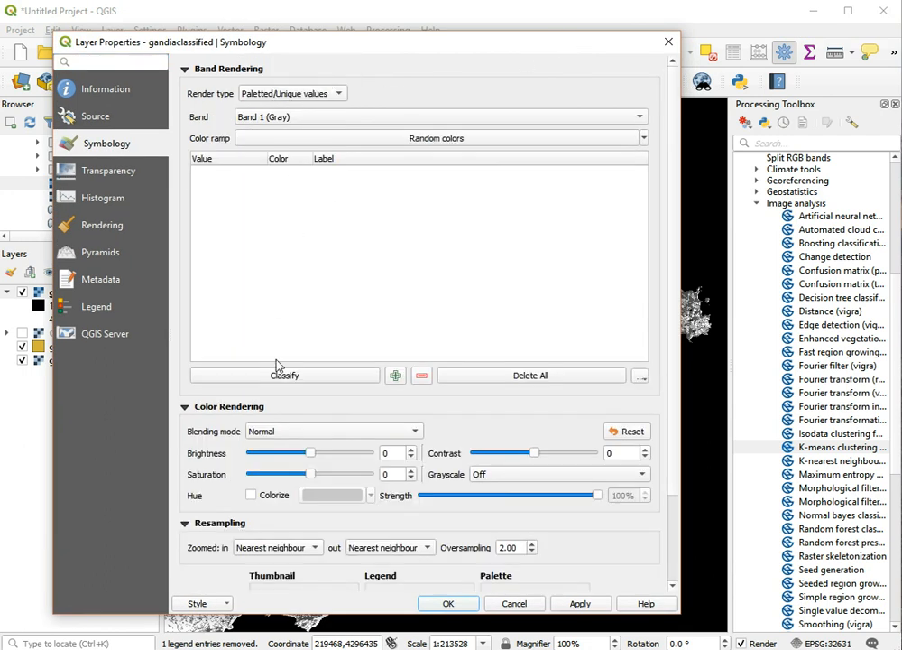
pyautogui.click(307, 379)
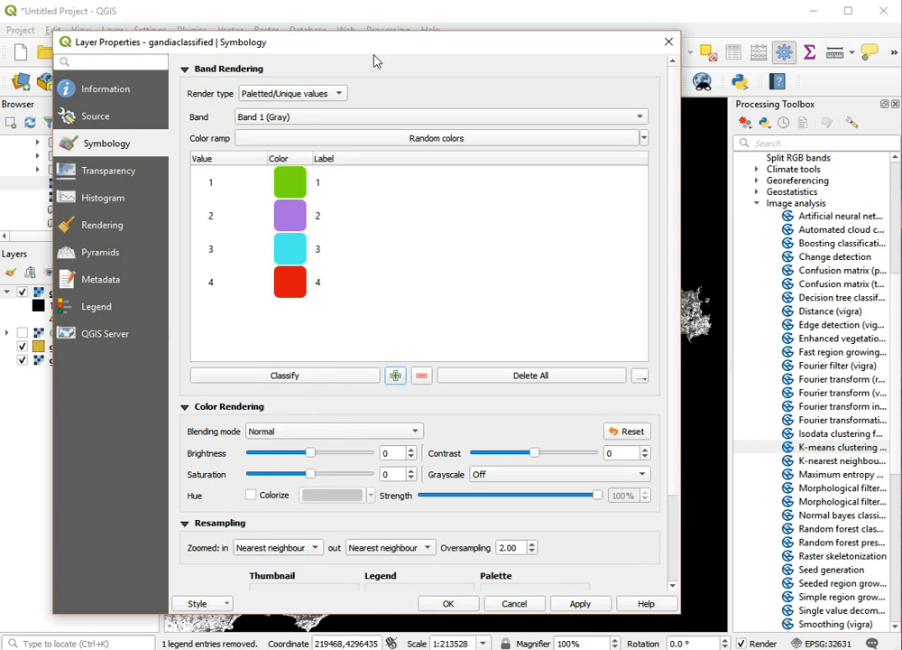
# Place the Notepad class list beside the symbology table and color class value 1 (sea) blue, #005cde
pyautogui.moveTo(373, 51); pyautogui.dragTo(448, 55)
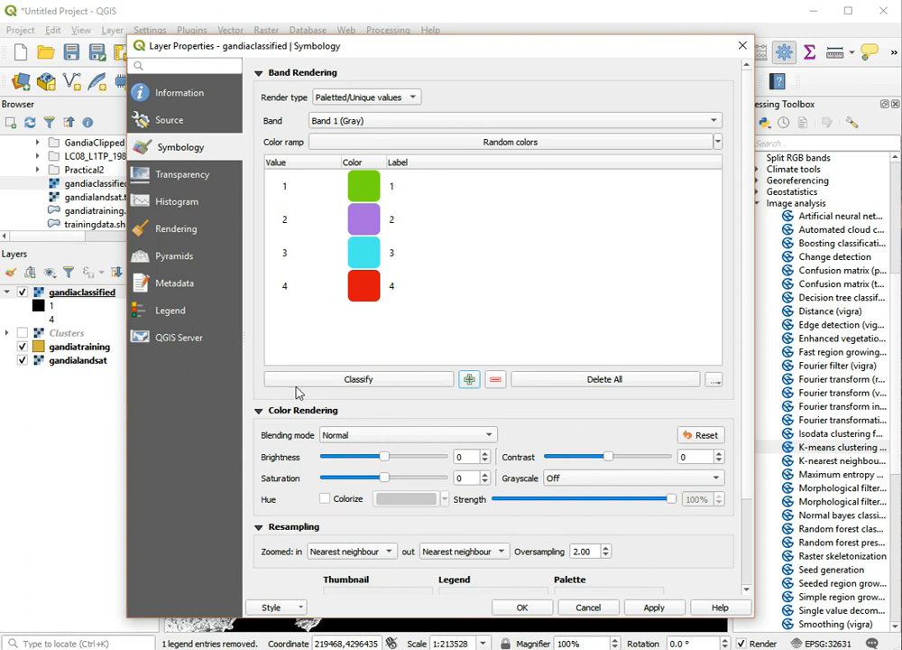
pyautogui.hotkey('alt', 'Tab')
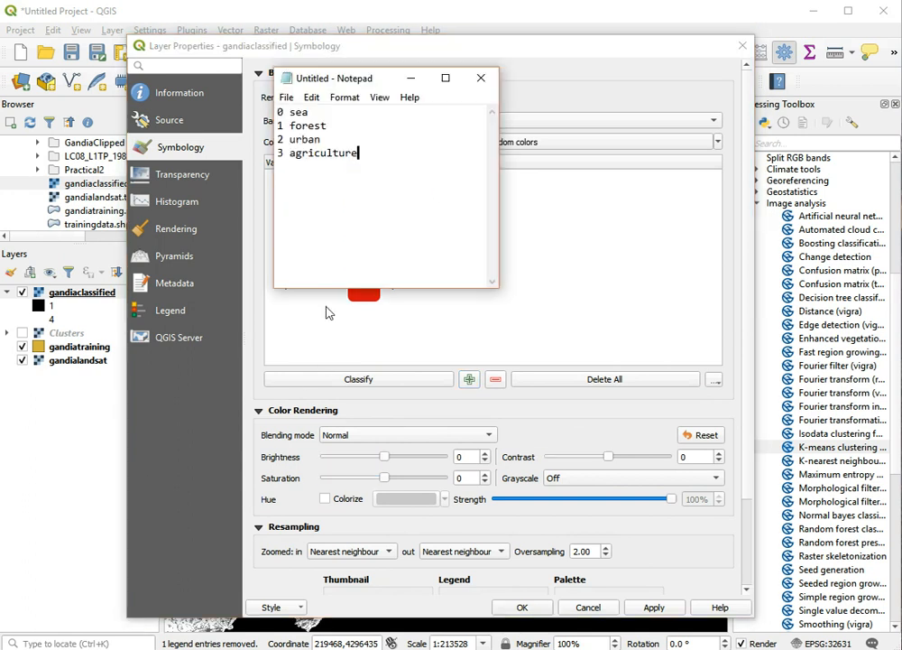
pyautogui.moveTo(372, 72); pyautogui.dragTo(232, 204)
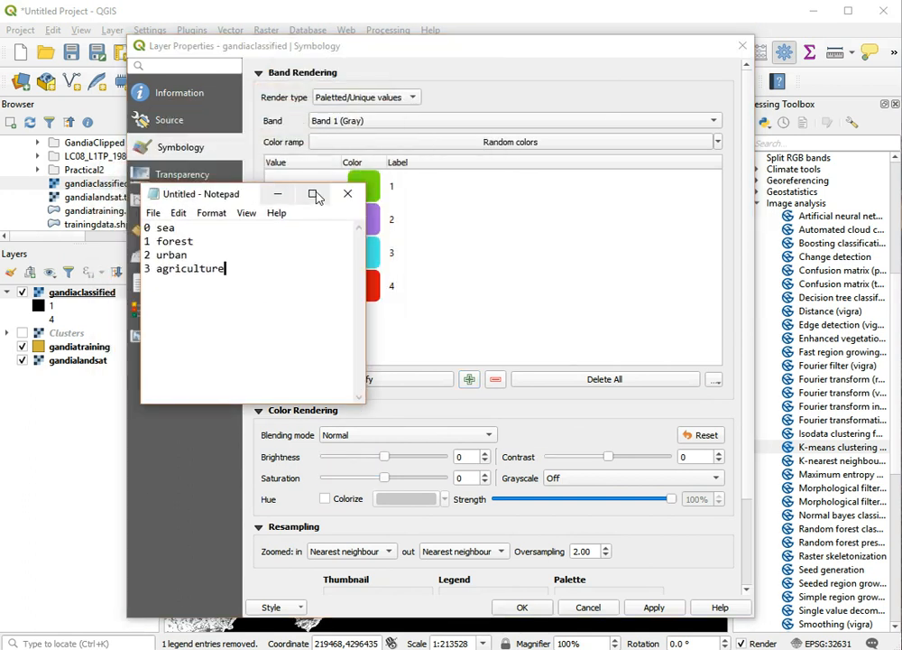
pyautogui.click(372, 190)
pyautogui.doubleClick(375, 192)
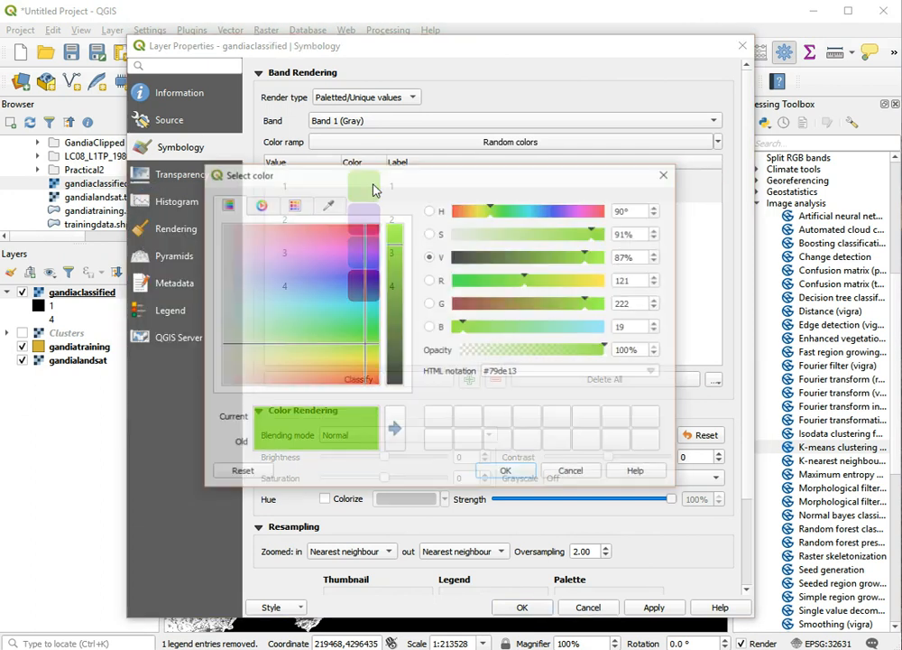
pyautogui.moveTo(372, 256); pyautogui.dragTo(379, 294)
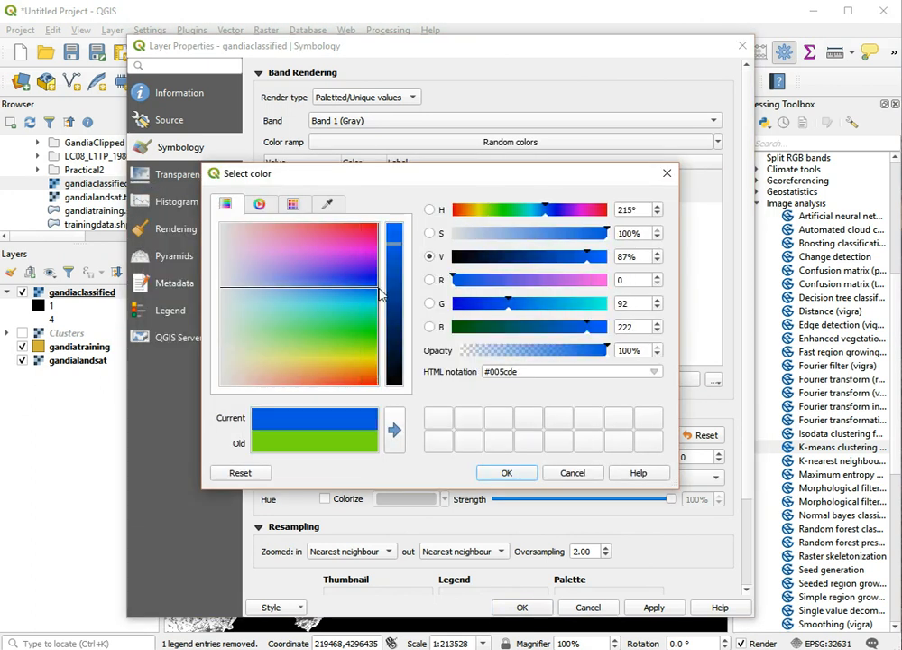
pyautogui.click(506, 473)
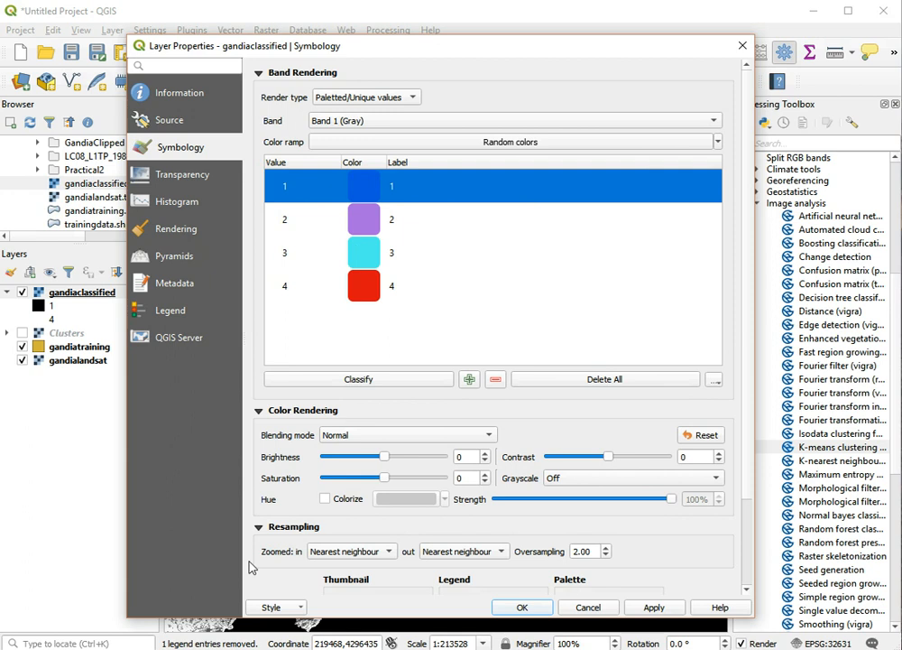
# Check the Notepad class list again and color class value 2 (forest) dark green, #0b7b14
pyautogui.hotkey('alt', 'Tab')
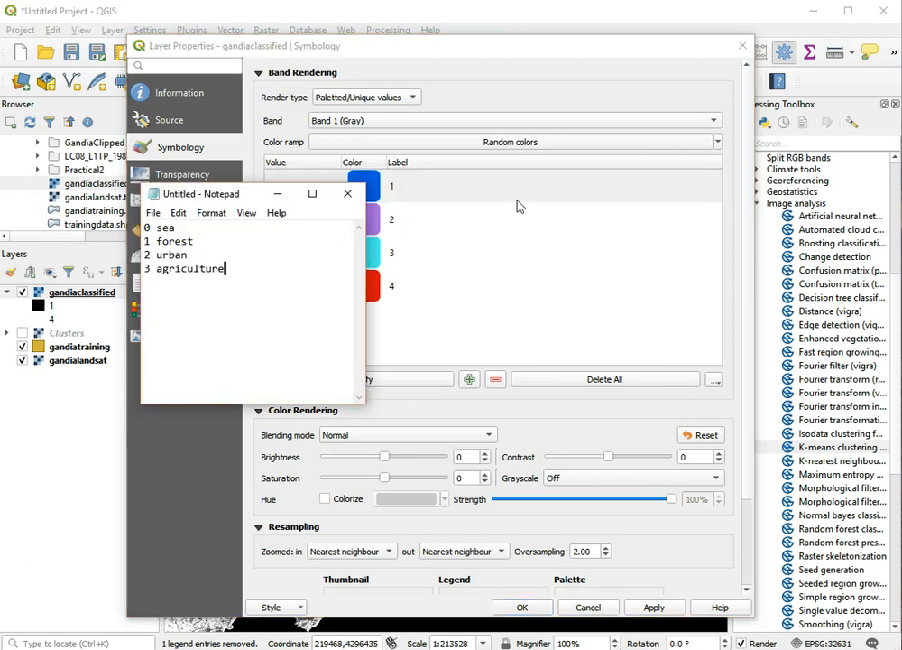
pyautogui.click(368, 217)
pyautogui.doubleClick(370, 222)
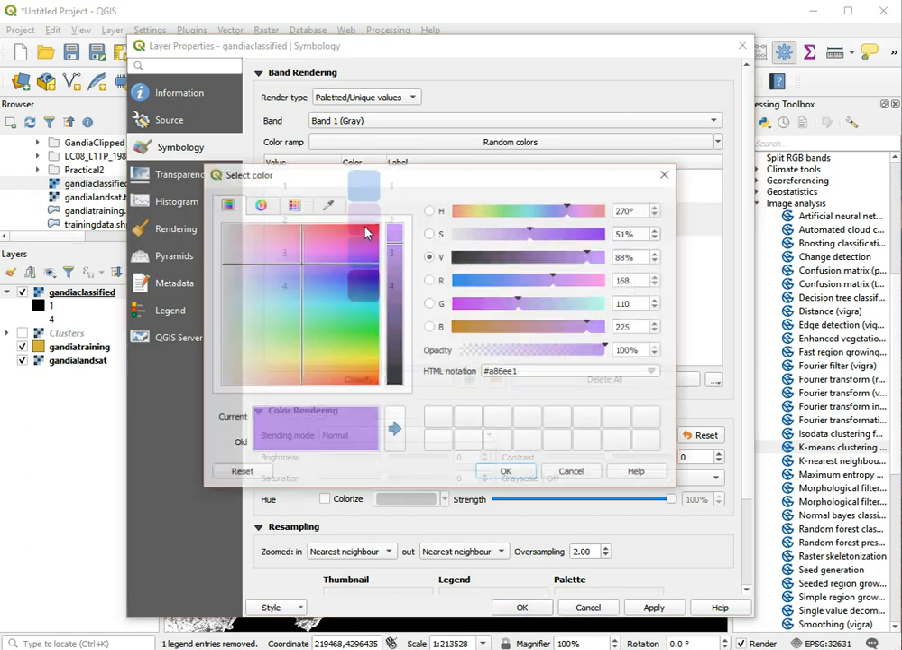
pyautogui.moveTo(319, 324); pyautogui.dragTo(365, 328)
pyautogui.click(393, 307)
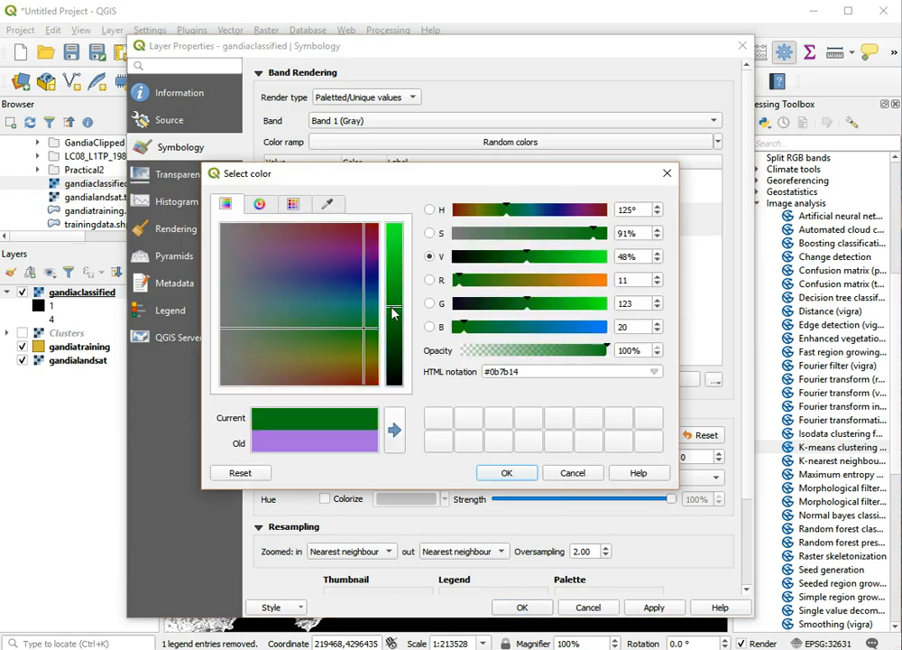
pyautogui.click(507, 471)
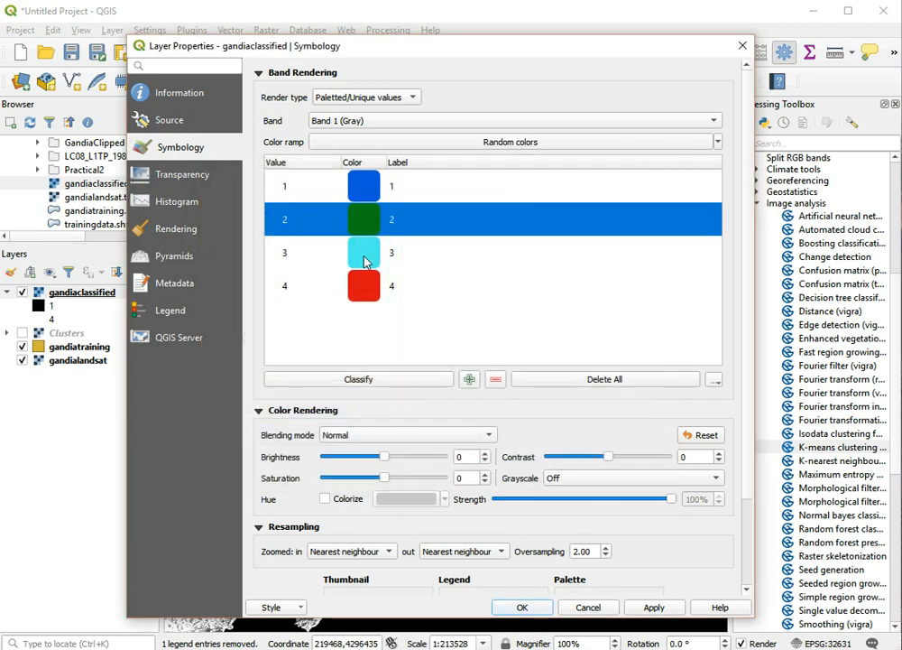
# Change the color of class value 3 (urban) to bright red, #ef0004
pyautogui.click(365, 261)
pyautogui.doubleClick(366, 261)
pyautogui.moveTo(308, 250); pyautogui.dragTo(382, 222)
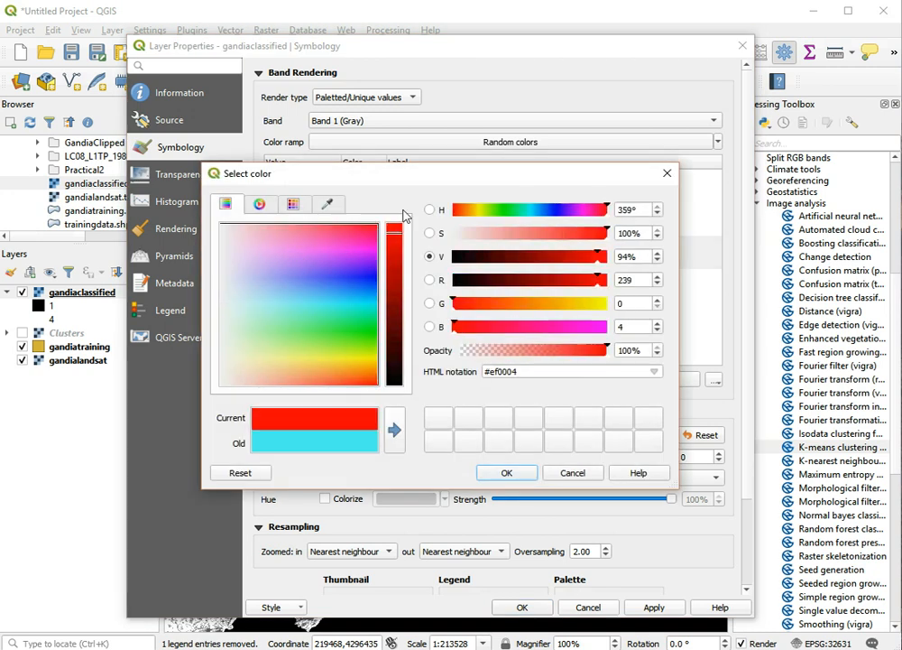
pyautogui.click(508, 474)
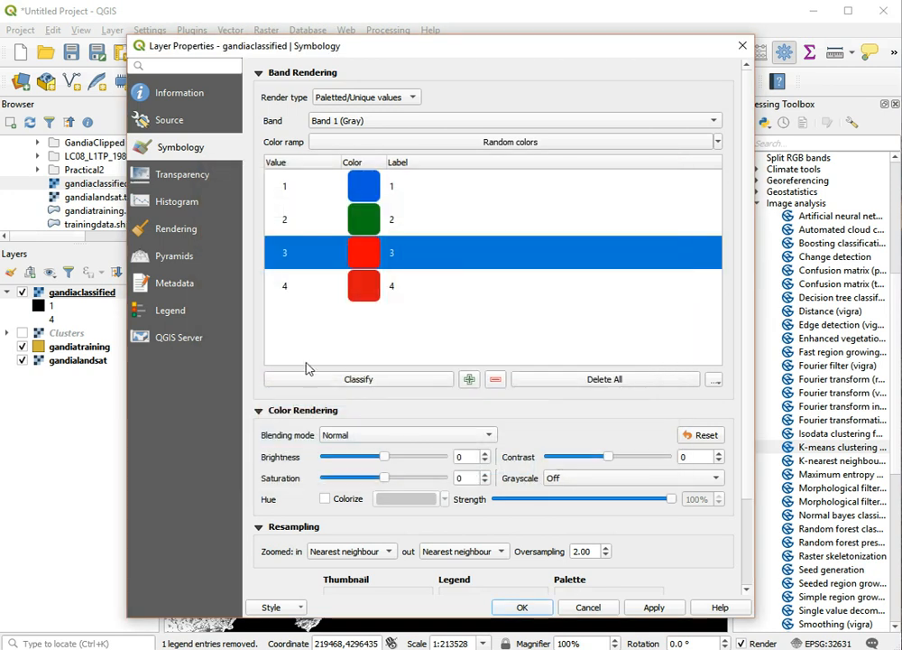
# Color class value 4 (agriculture) a bright yellow-green and apply the symbology to the gandiaclassified layer
pyautogui.click(359, 289)
pyautogui.doubleClick(364, 286)
pyautogui.click(376, 353)
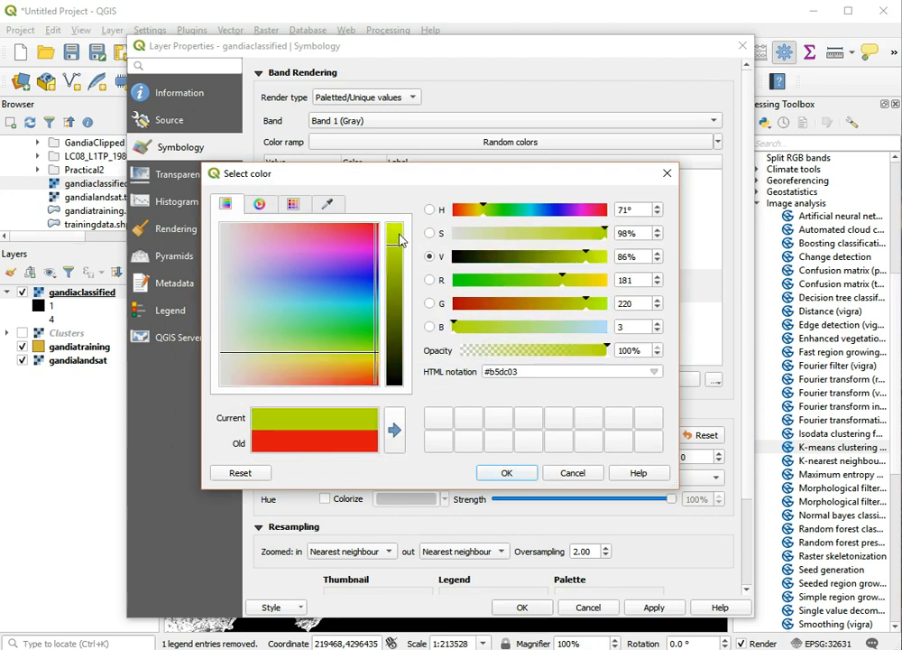
pyautogui.moveTo(400, 245); pyautogui.dragTo(399, 235)
pyautogui.click(517, 476)
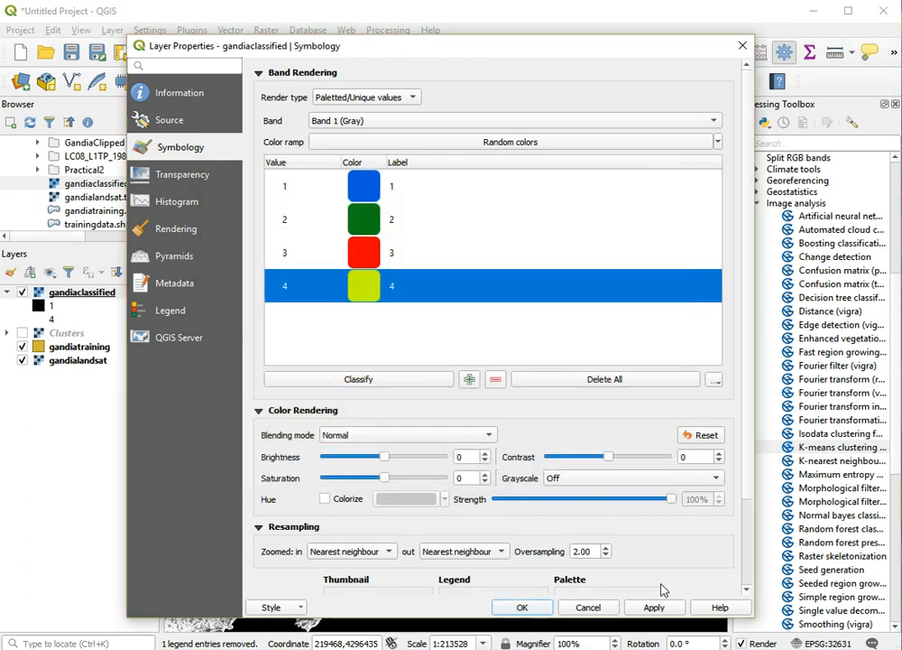
pyautogui.click(654, 607)
pyautogui.click(532, 607)
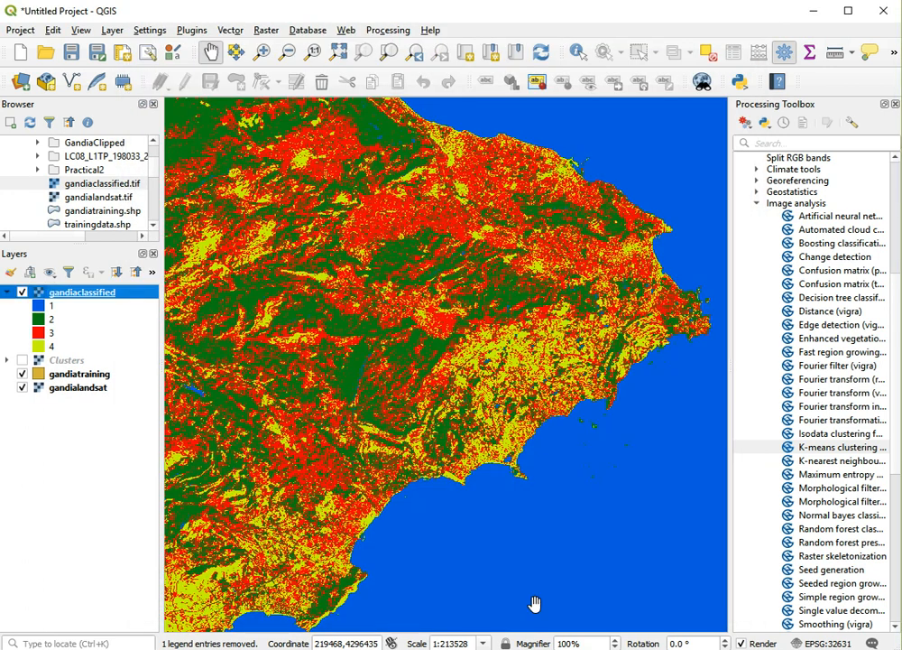